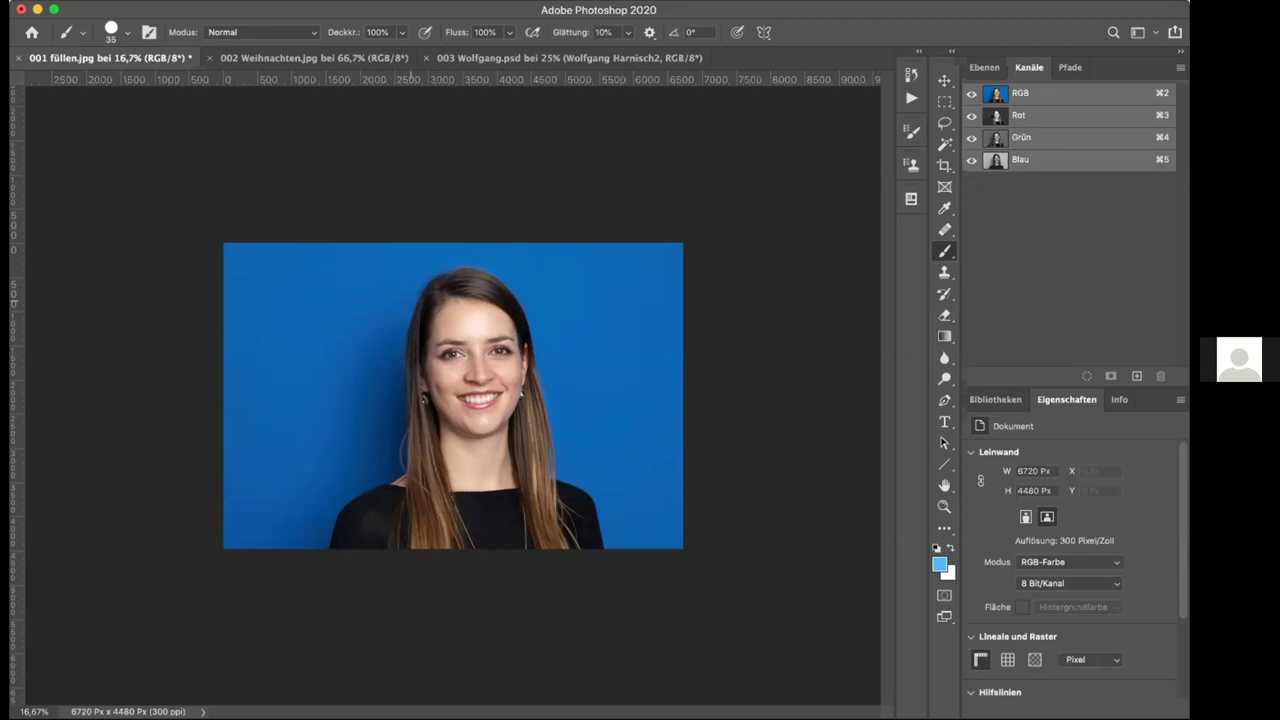
- Switch the Crop tool to the width × height × resolution setting and clear its preset size and resolution values
{"action": "left_click", "coordinate": [944, 165]}
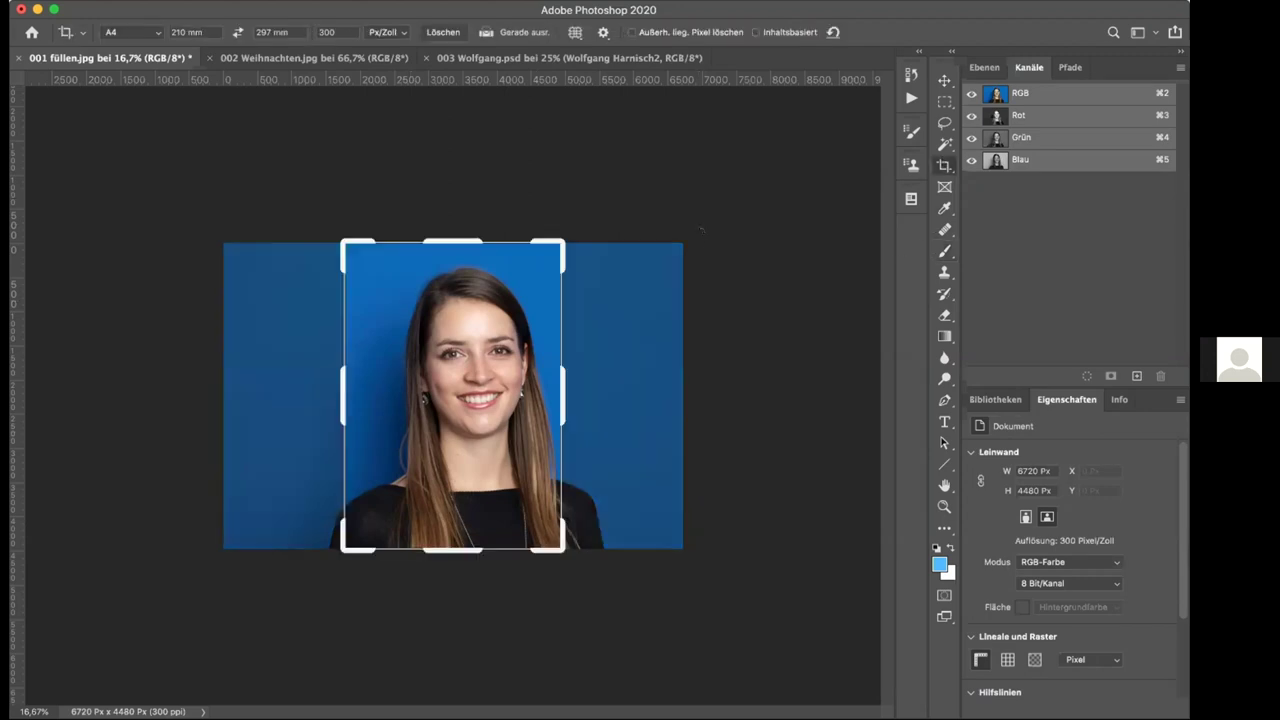
{"action": "left_click", "coordinate": [152, 33]}
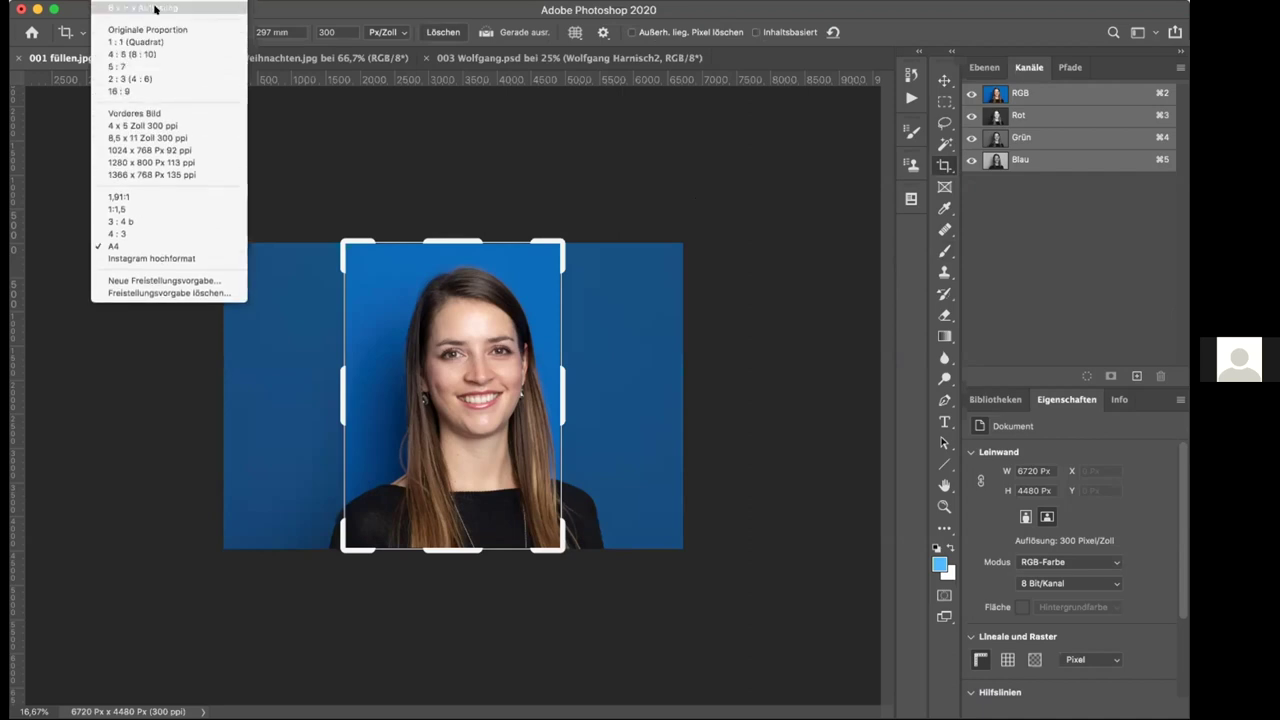
{"action": "left_click", "coordinate": [155, 9]}
{"action": "key", "text": "Escape"}
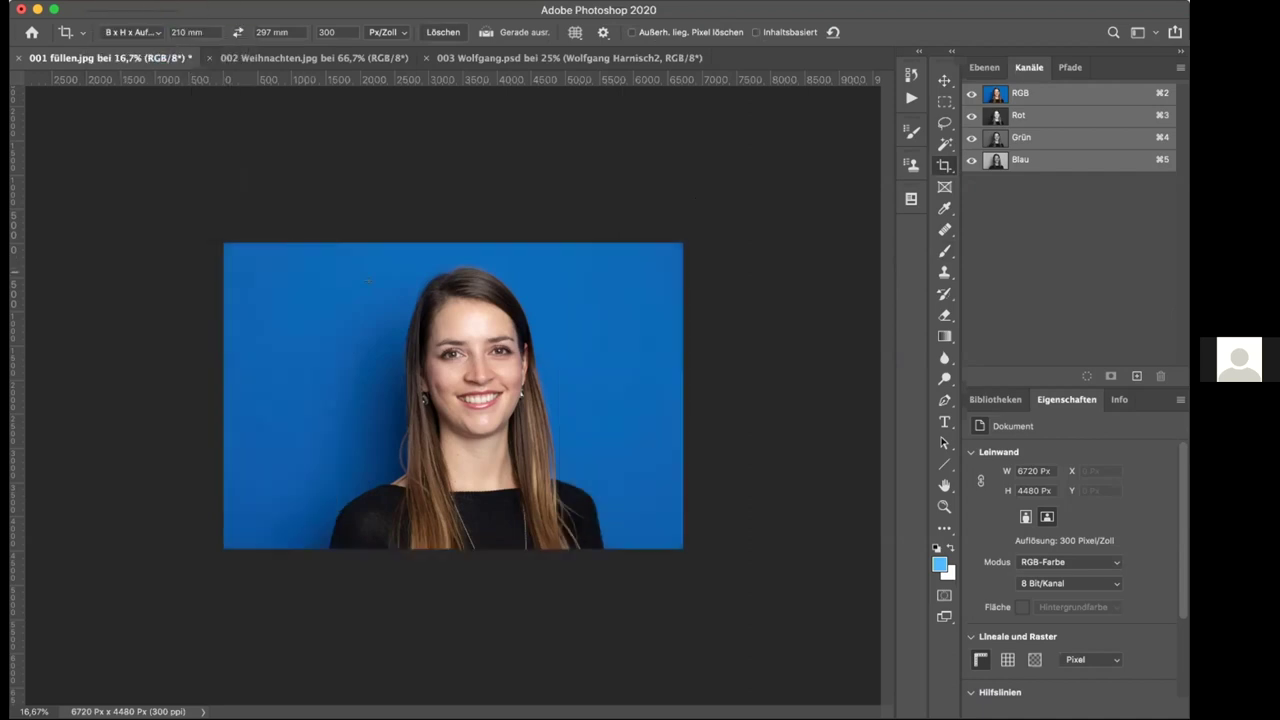
{"action": "left_click", "coordinate": [577, 360]}
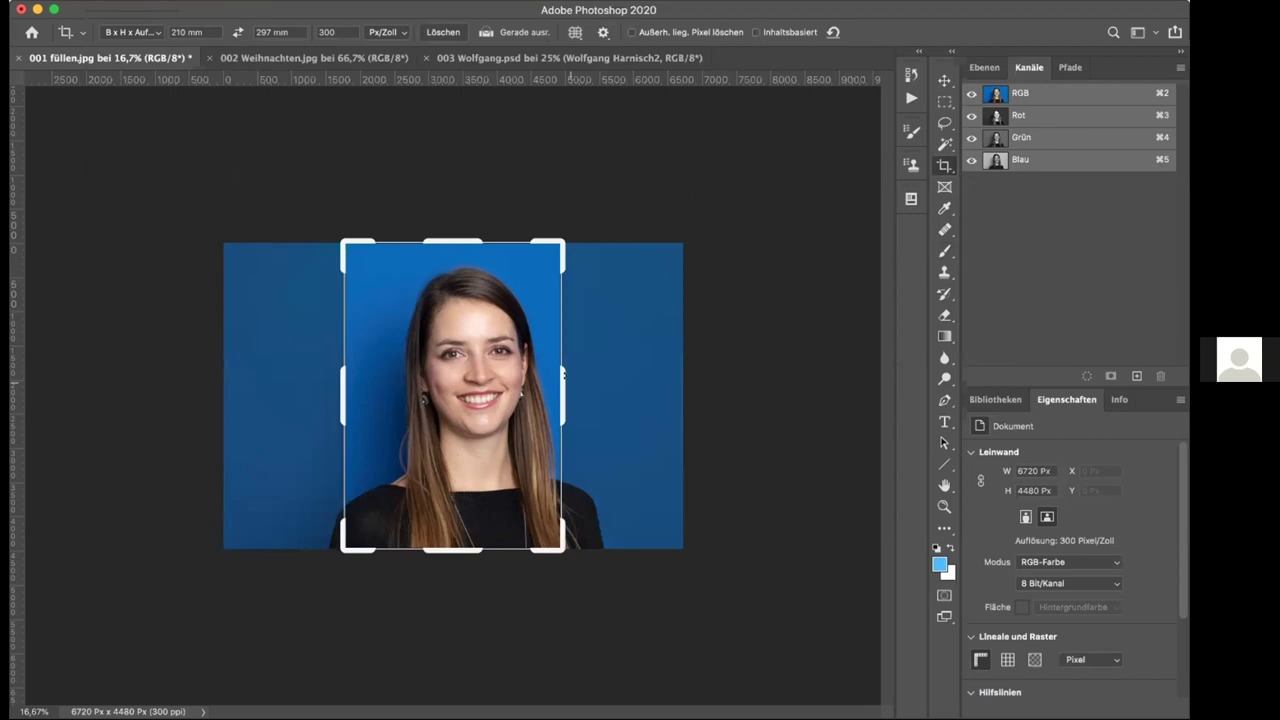
{"action": "left_click", "coordinate": [443, 32]}
- Extend the canvas beyond the portrait's left edge by about 6691 px and keep its full 4480 px height
{"action": "left_click_drag", "start_coordinate": [555, 390], "coordinate": [613, 397]}
{"action": "left_click_drag", "start_coordinate": [283, 395], "coordinate": [45, 366]}
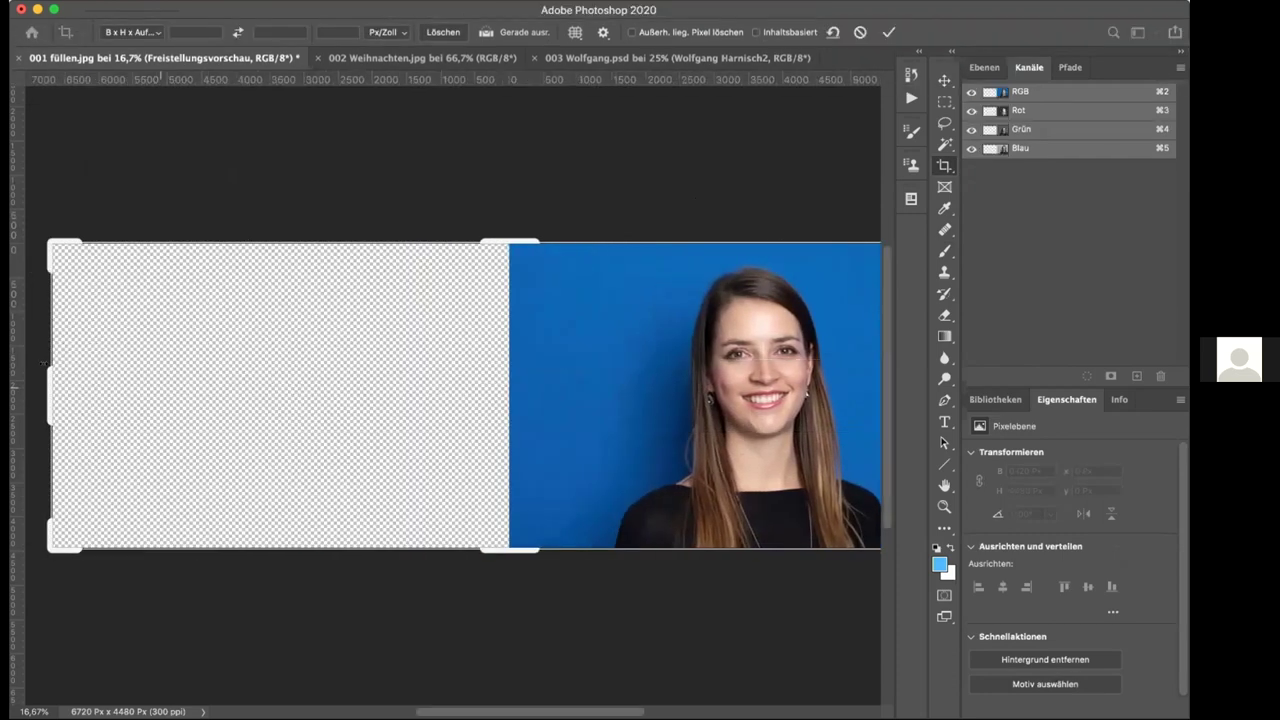
{"action": "key", "text": "Return"}
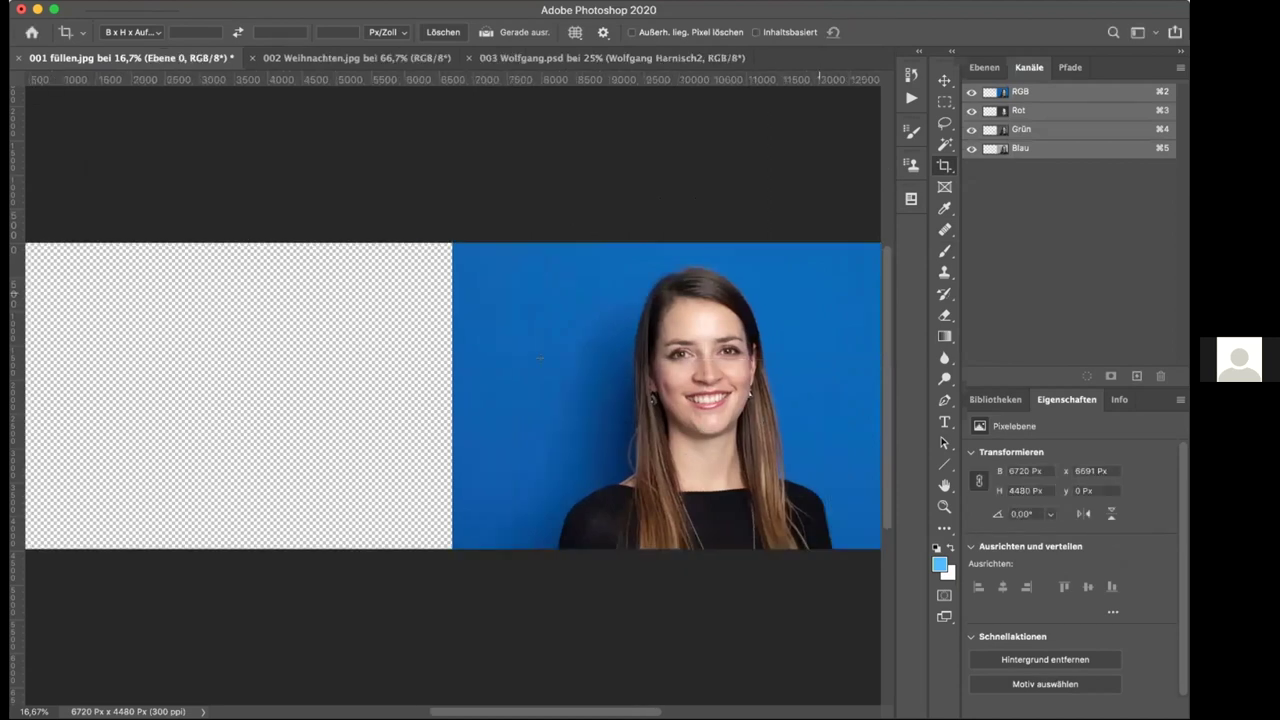
{"action": "key", "text": "super+minus"}
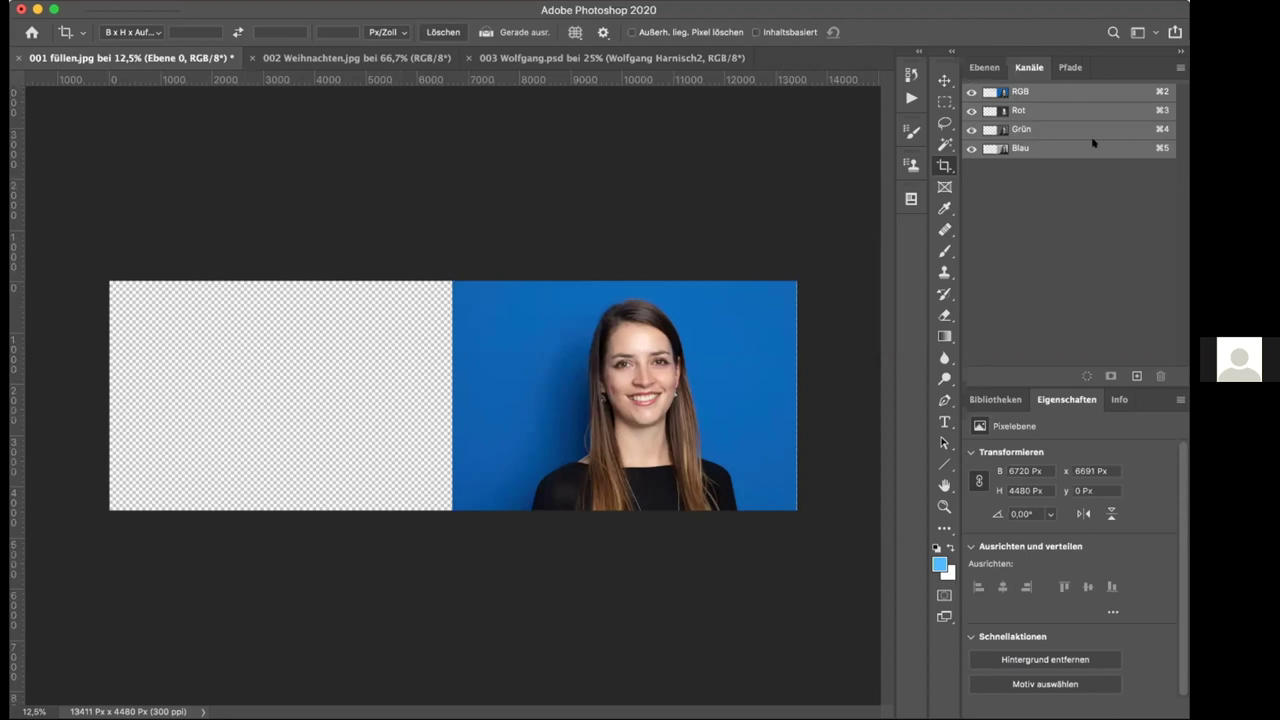
- Add a new empty layer above the portrait and sample the blue backdrop at the photo's left edge as foreground color
{"action": "left_click", "coordinate": [984, 67]}
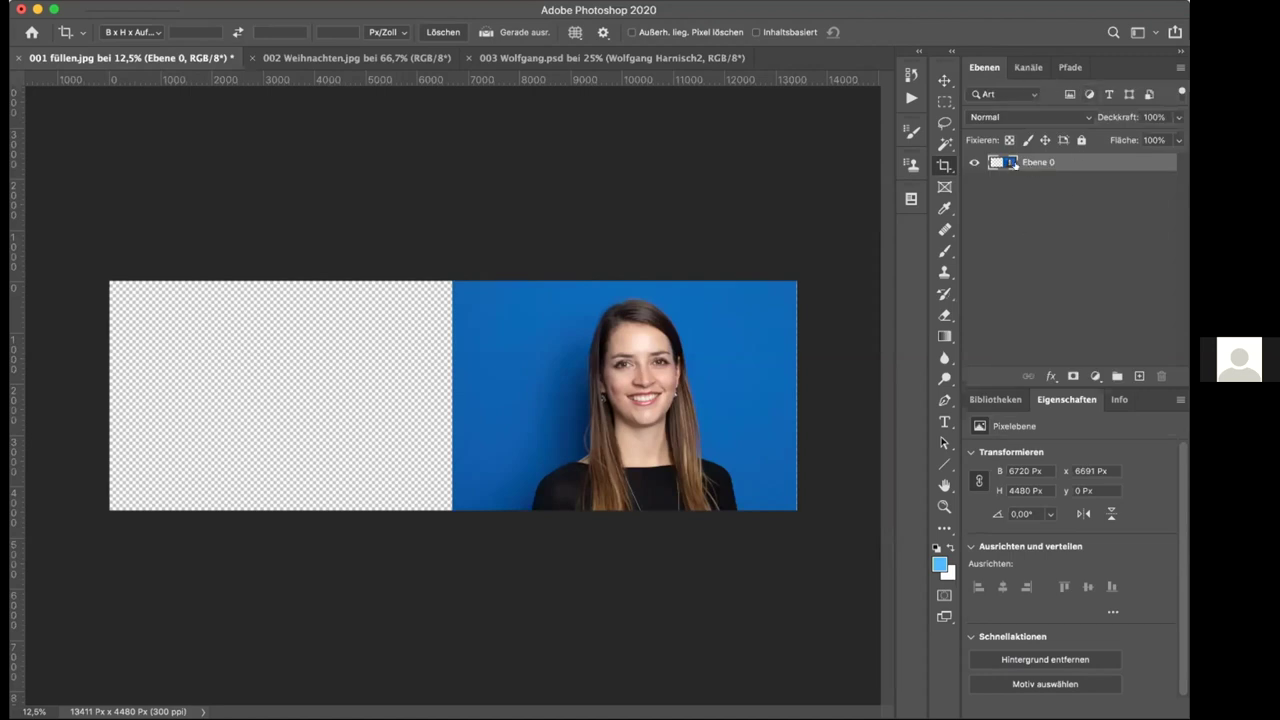
{"action": "left_click", "coordinate": [1136, 375]}
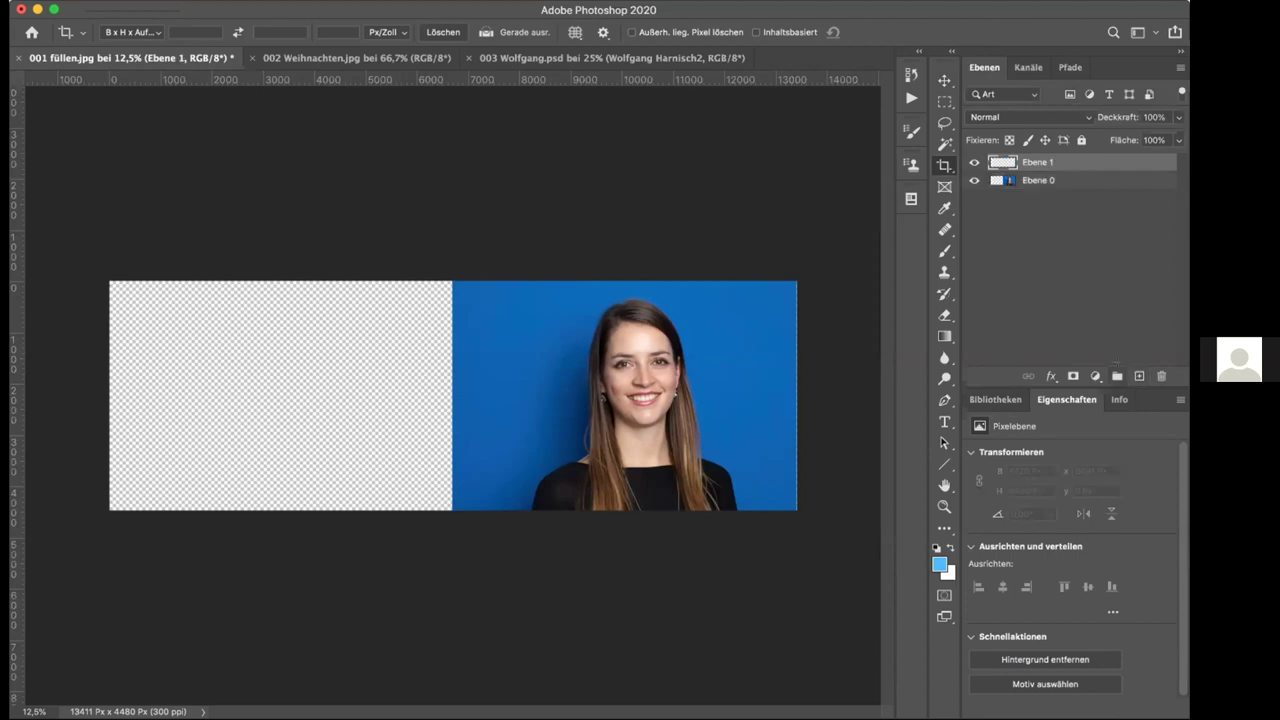
{"action": "left_click", "coordinate": [942, 207]}
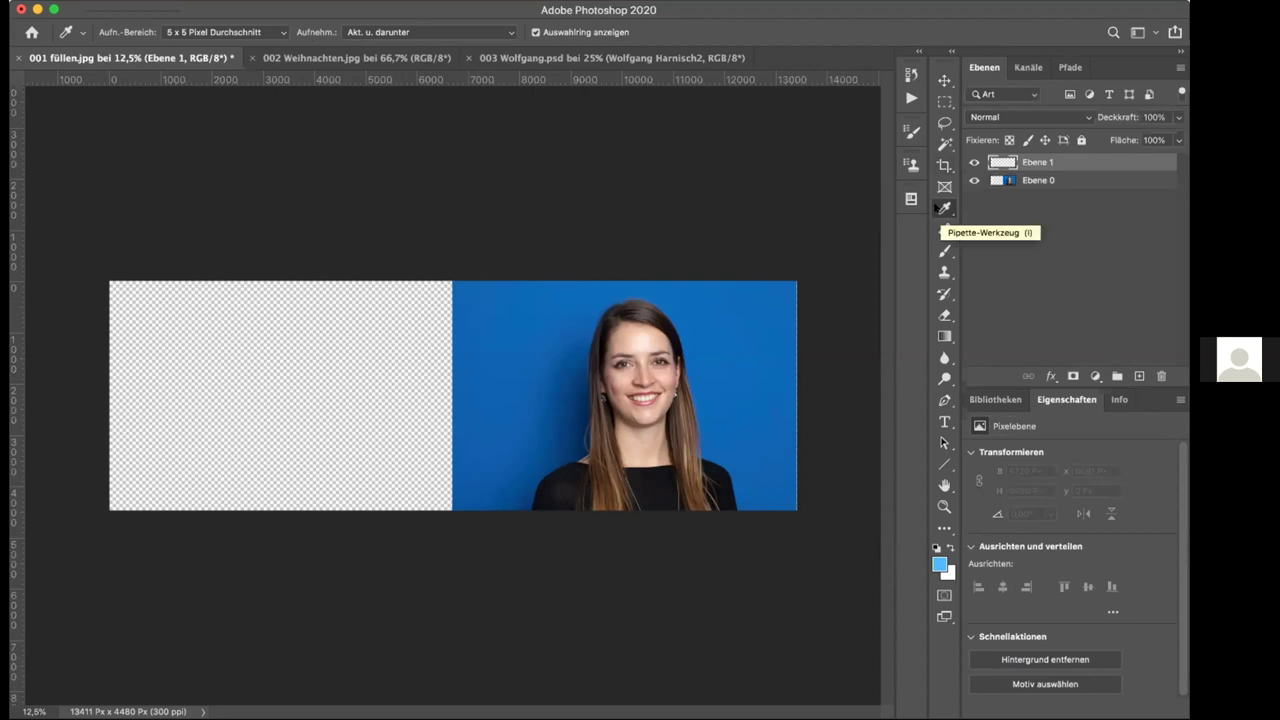
{"action": "key", "text": "super+plus"}
{"action": "key", "text": "super+plus"}
{"action": "key", "text": "super+plus"}
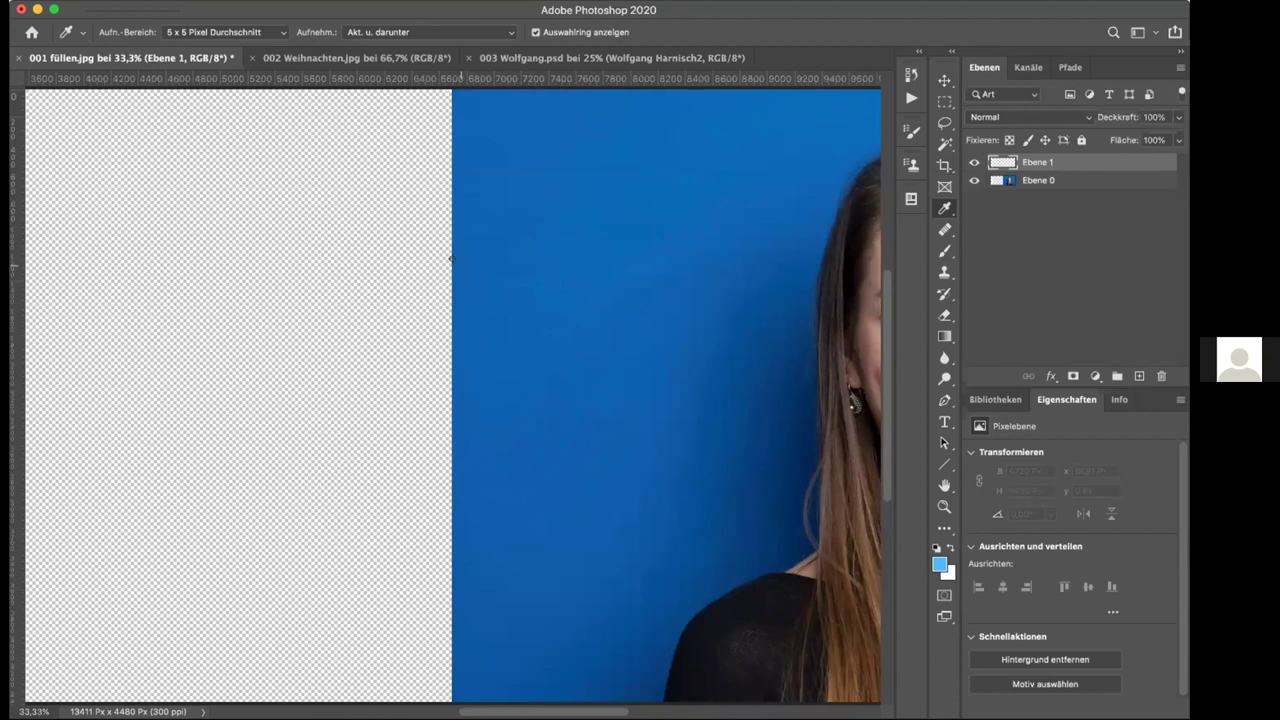
{"action": "left_click", "coordinate": [452, 258]}
{"action": "key", "text": "super+minus"}
{"action": "key", "text": "super+minus"}
{"action": "key", "text": "super+minus"}
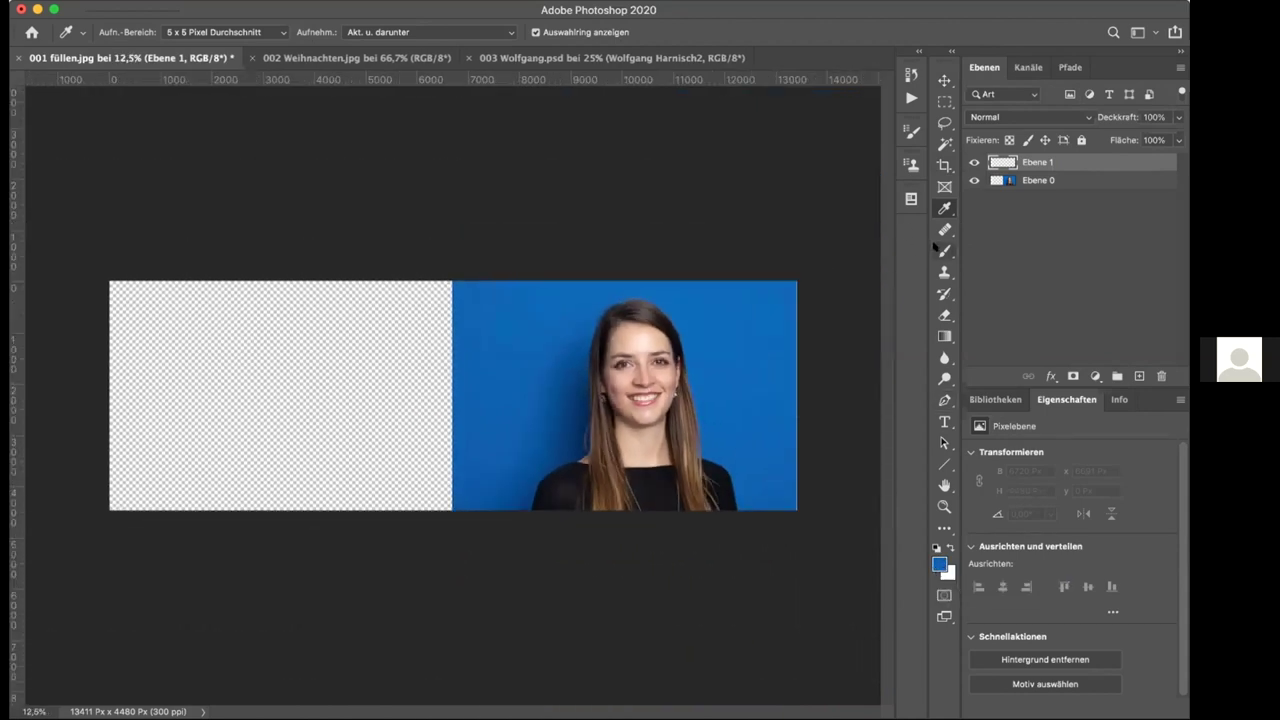
- Paint most of the transparent area left of the portrait with the sampled blue on the new layer, using a large brush
{"action": "left_click", "coordinate": [937, 248]}
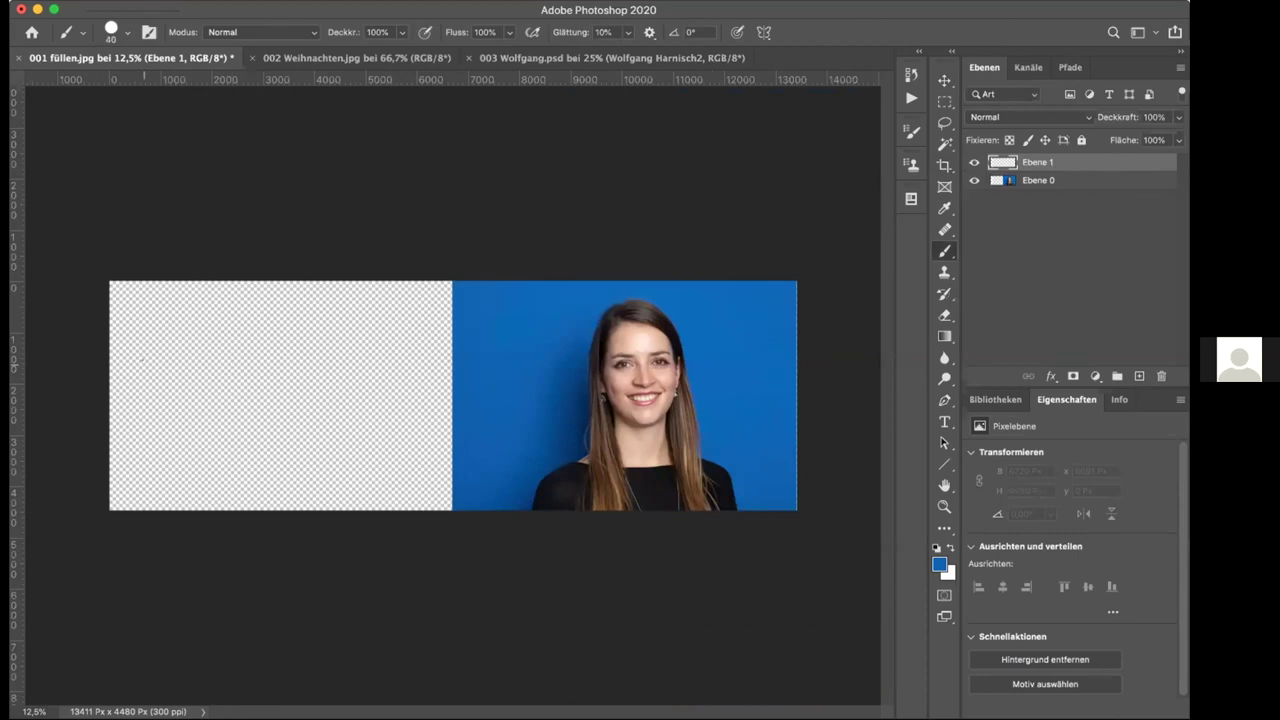
{"action": "key", "text": "bracketright"}
{"action": "key", "text": "bracketright"}
{"action": "key", "text": "bracketright"}
{"action": "key", "text": "bracketright"}
{"action": "key", "text": "bracketright"}
{"action": "key", "text": "bracketright"}
{"action": "key", "text": "bracketright"}
{"action": "key", "text": "bracketright"}
{"action": "key", "text": "bracketright"}
{"action": "key", "text": "bracketright"}
{"action": "key", "text": "bracketright"}
{"action": "key", "text": "bracketright"}
{"action": "key", "text": "bracketright"}
{"action": "key", "text": "bracketright"}
{"action": "key", "text": "bracketright"}
{"action": "key", "text": "bracketright"}
{"action": "mouse_move", "coordinate": [125, 300]}
{"action": "left_mouse_down"}
{"action": "mouse_move", "coordinate": [115, 515]}
{"action": "mouse_move", "coordinate": [150, 205]}
{"action": "mouse_move", "coordinate": [172, 565]}
{"action": "mouse_move", "coordinate": [215, 245]}
{"action": "mouse_move", "coordinate": [225, 565]}
{"action": "mouse_move", "coordinate": [255, 470]}
{"action": "mouse_move", "coordinate": [265, 260]}
{"action": "mouse_move", "coordinate": [240, 480]}
{"action": "mouse_move", "coordinate": [253, 540]}
{"action": "mouse_move", "coordinate": [253, 445]}
{"action": "mouse_move", "coordinate": [291, 265]}
{"action": "mouse_move", "coordinate": [307, 512]}
{"action": "mouse_move", "coordinate": [323, 257]}
{"action": "mouse_move", "coordinate": [335, 420]}
{"action": "mouse_move", "coordinate": [373, 237]}
{"action": "mouse_move", "coordinate": [345, 480]}
{"action": "left_mouse_up"}
- Soften the 1800 px brush and paint over the remaining transparent strip to blend the blue into the photo's backdrop
{"action": "key", "text": "shift+bracketleft"}
{"action": "key", "text": "shift+bracketleft"}
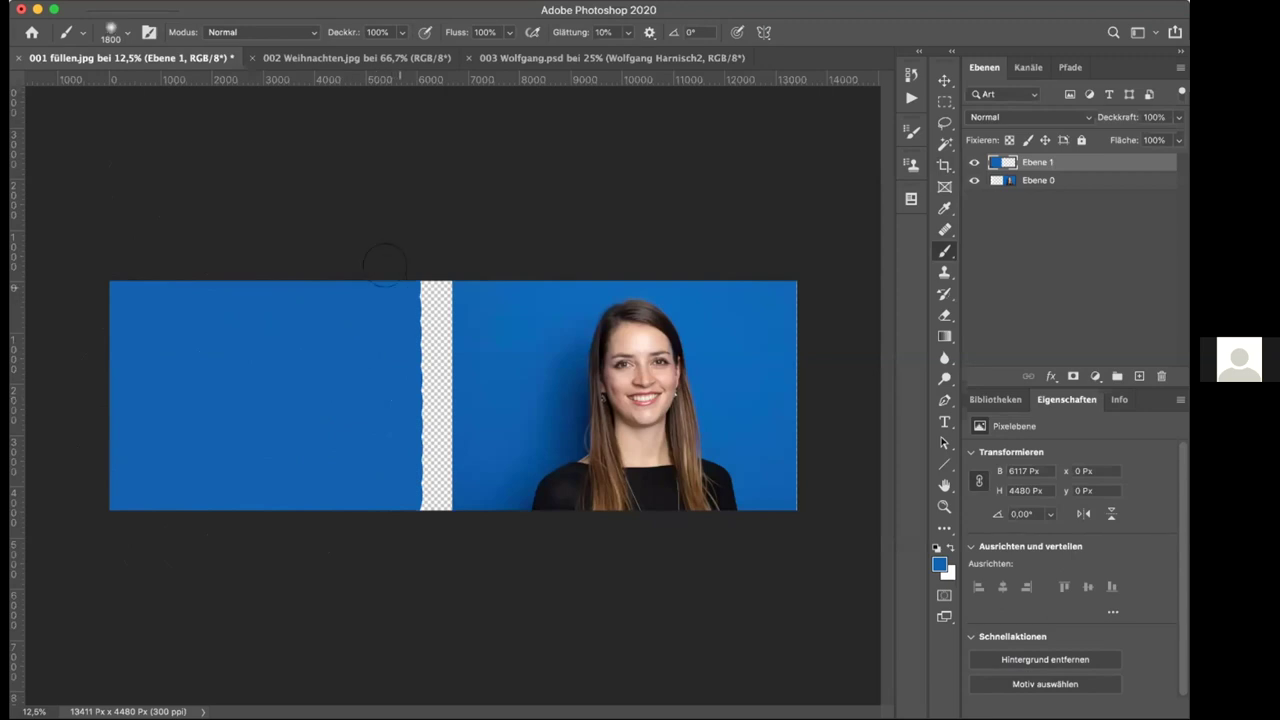
{"action": "mouse_move", "coordinate": [386, 278]}
{"action": "left_mouse_down"}
{"action": "mouse_move", "coordinate": [387, 522]}
{"action": "mouse_move", "coordinate": [405, 231]}
{"action": "mouse_move", "coordinate": [416, 539]}
{"action": "mouse_move", "coordinate": [424, 244]}
{"action": "mouse_move", "coordinate": [418, 520]}
{"action": "mouse_move", "coordinate": [438, 238]}
{"action": "left_mouse_up"}
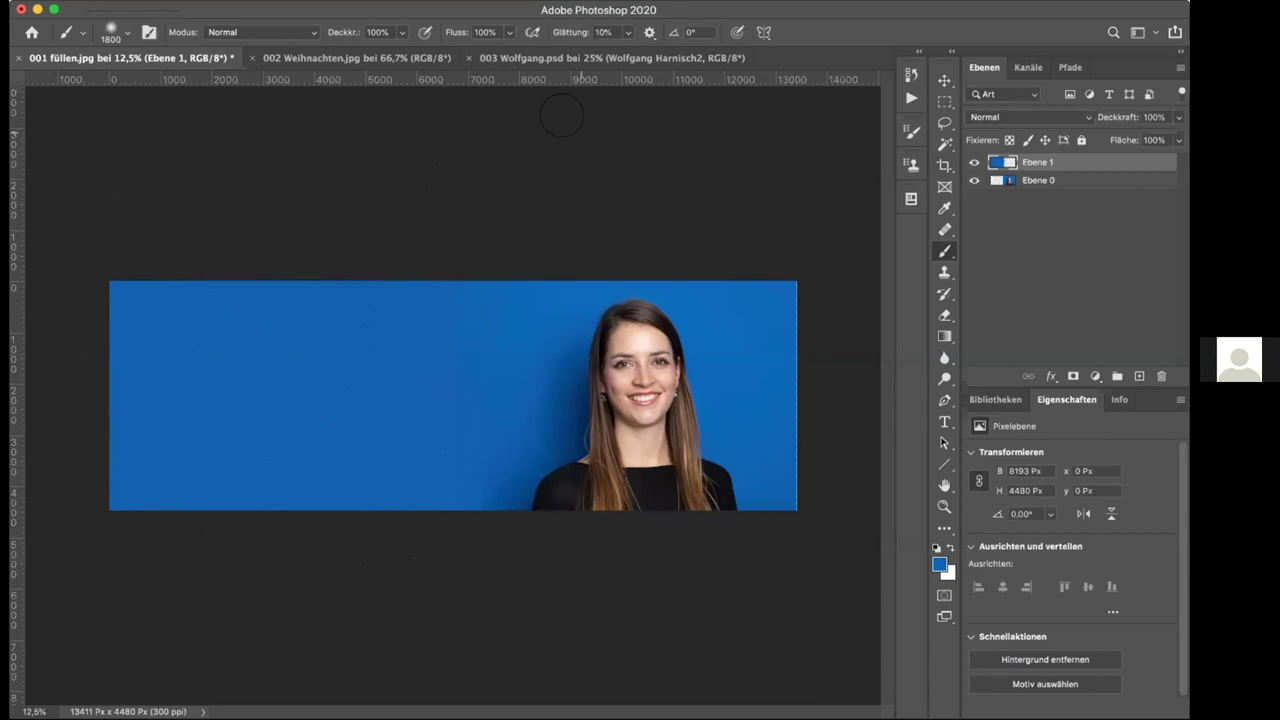
- Reduce the brush size to 100 px while checking the blended blue transition up close
{"action": "key", "text": "super+plus"}
{"action": "key", "text": "super+plus"}
{"action": "key", "text": "super+plus"}
{"action": "key", "text": "super+plus"}
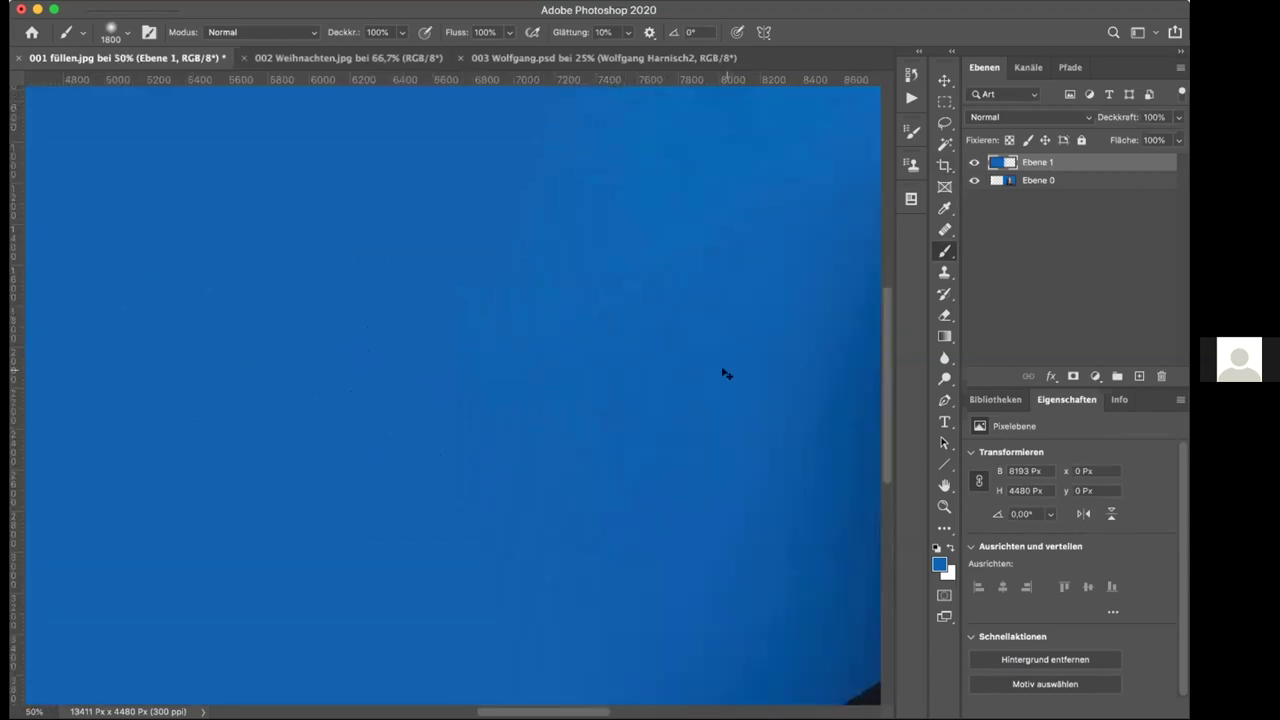
{"action": "key", "text": "bracketleft"}
{"action": "key", "text": "bracketleft"}
{"action": "key", "text": "bracketleft"}
{"action": "key", "text": "bracketleft"}
{"action": "key", "text": "bracketleft"}
{"action": "key", "text": "bracketleft"}
{"action": "key", "text": "bracketleft"}
{"action": "key", "text": "bracketleft"}
{"action": "key", "text": "bracketleft"}
{"action": "key", "text": "bracketleft"}
{"action": "key", "text": "bracketleft"}
{"action": "key", "text": "bracketleft"}
{"action": "key", "text": "bracketleft"}
{"action": "key", "text": "bracketleft"}
{"action": "key", "text": "bracketleft"}
{"action": "key", "text": "bracketleft"}
{"action": "key", "text": "bracketleft"}
{"action": "key", "text": "bracketleft"}
{"action": "key", "text": "bracketleft"}
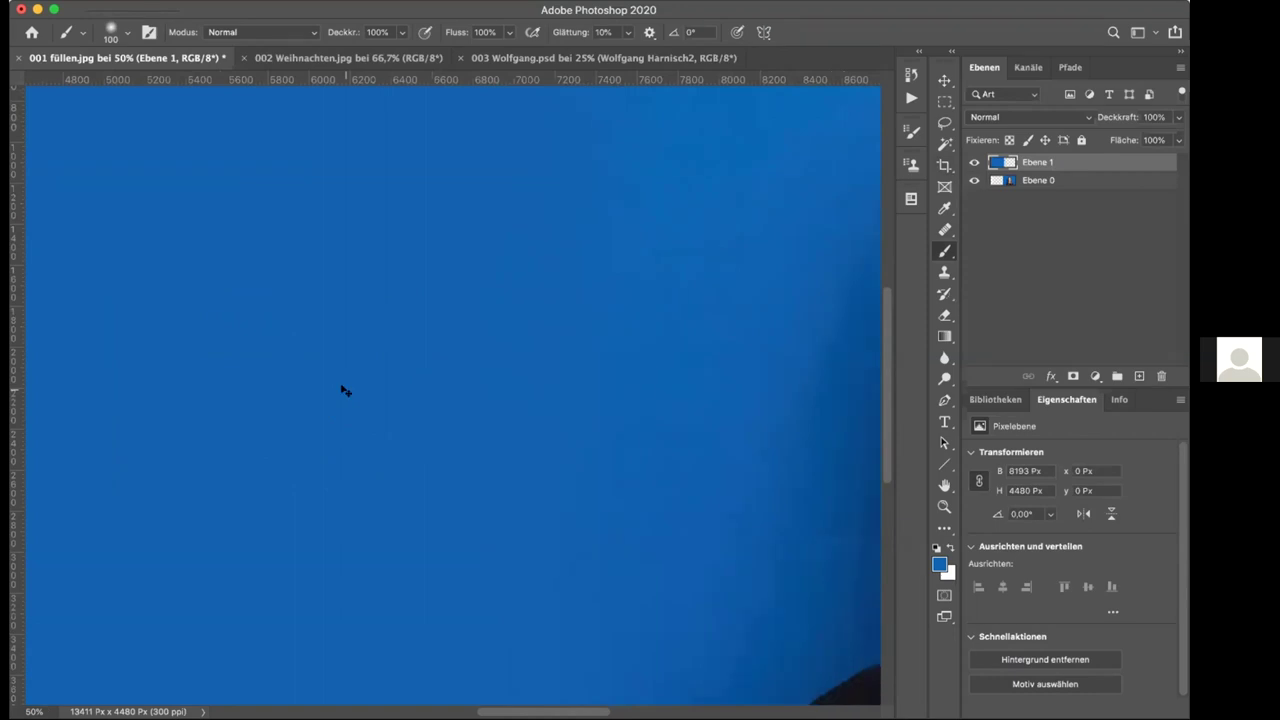
{"action": "key", "text": "super+minus"}
{"action": "key", "text": "super+minus"}
{"action": "key", "text": "super+minus"}
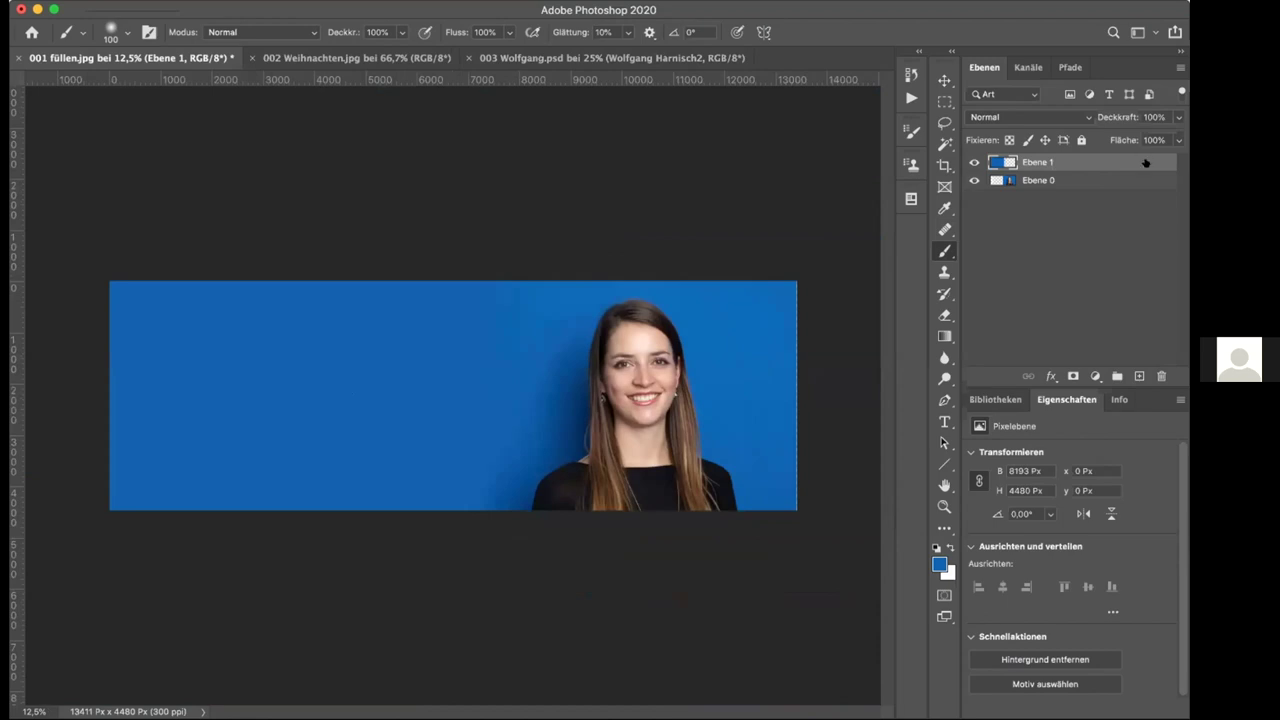
- Stamp all visible layers into a new top layer and add 10% uniform, monochromatic noise to it
{"action": "key", "text": "super+alt+shift+e"}
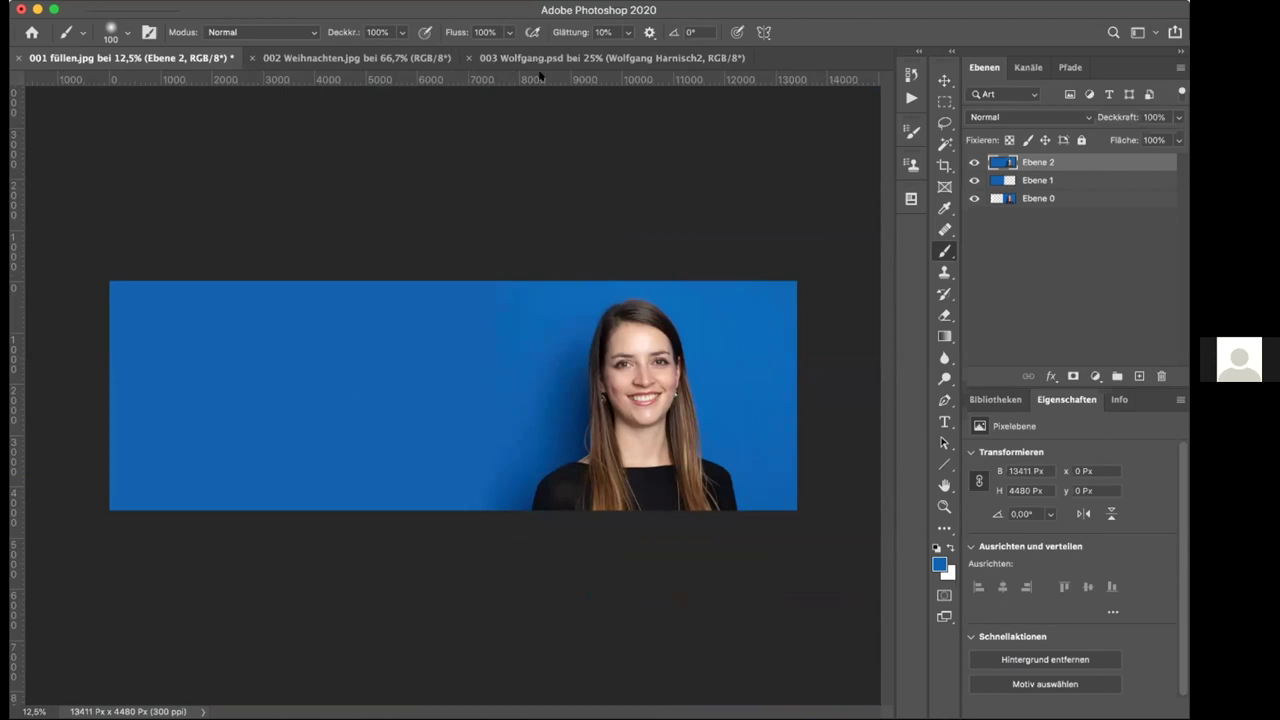
{"action": "key", "text": "super+plus"}
{"action": "key", "text": "super+plus"}
{"action": "key", "text": "super+plus"}
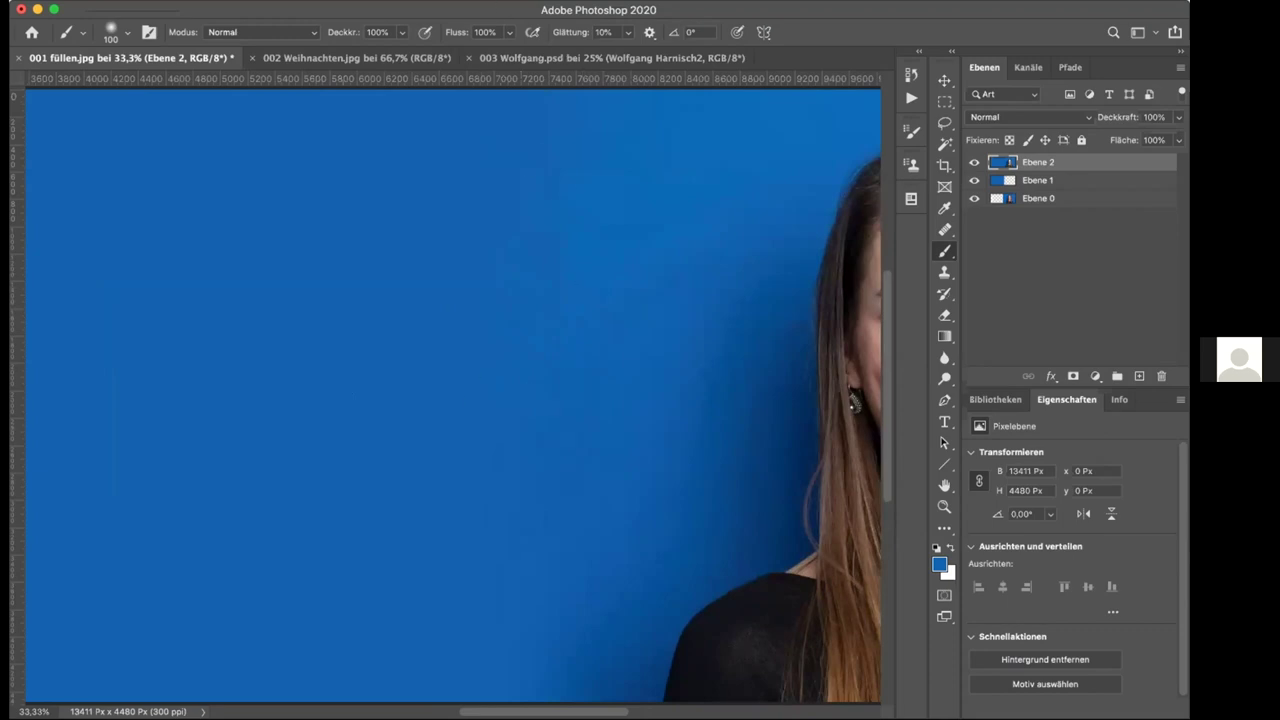
{"action": "left_click", "coordinate": [462, 1]}
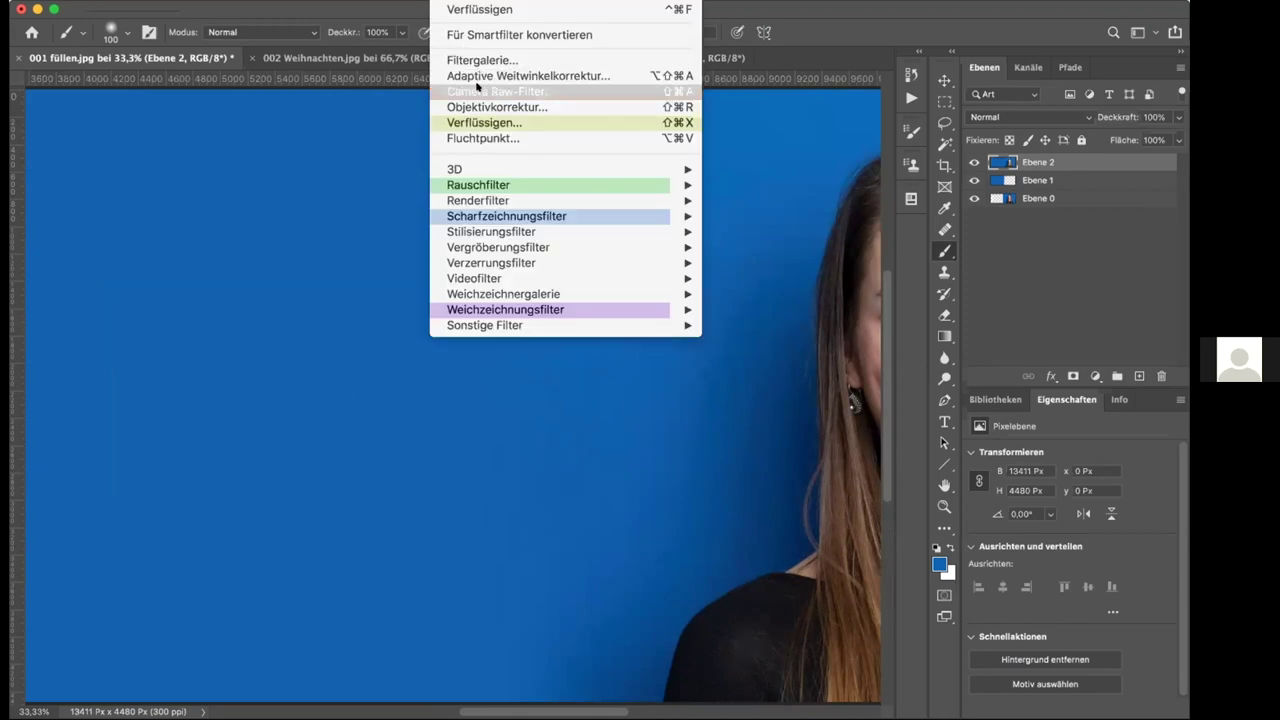
{"action": "mouse_move", "coordinate": [531, 186]}
{"action": "left_click", "coordinate": [739, 215]}
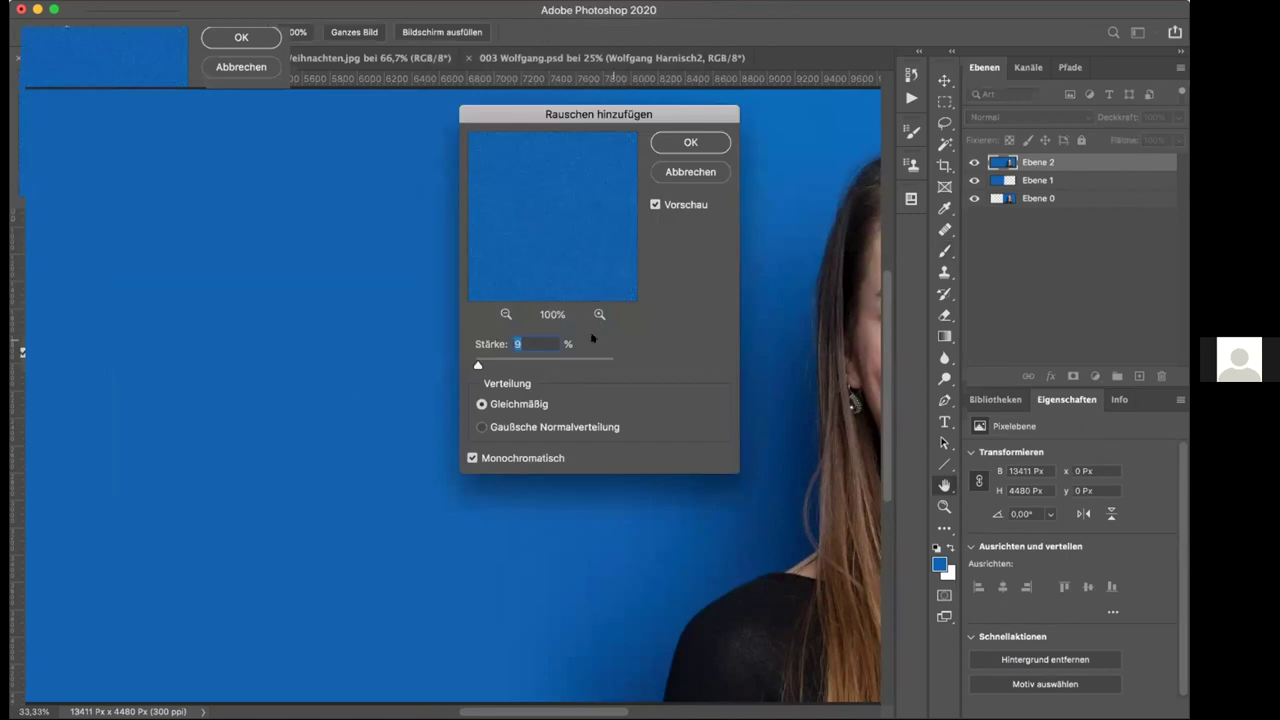
{"action": "type", "text": "1"}
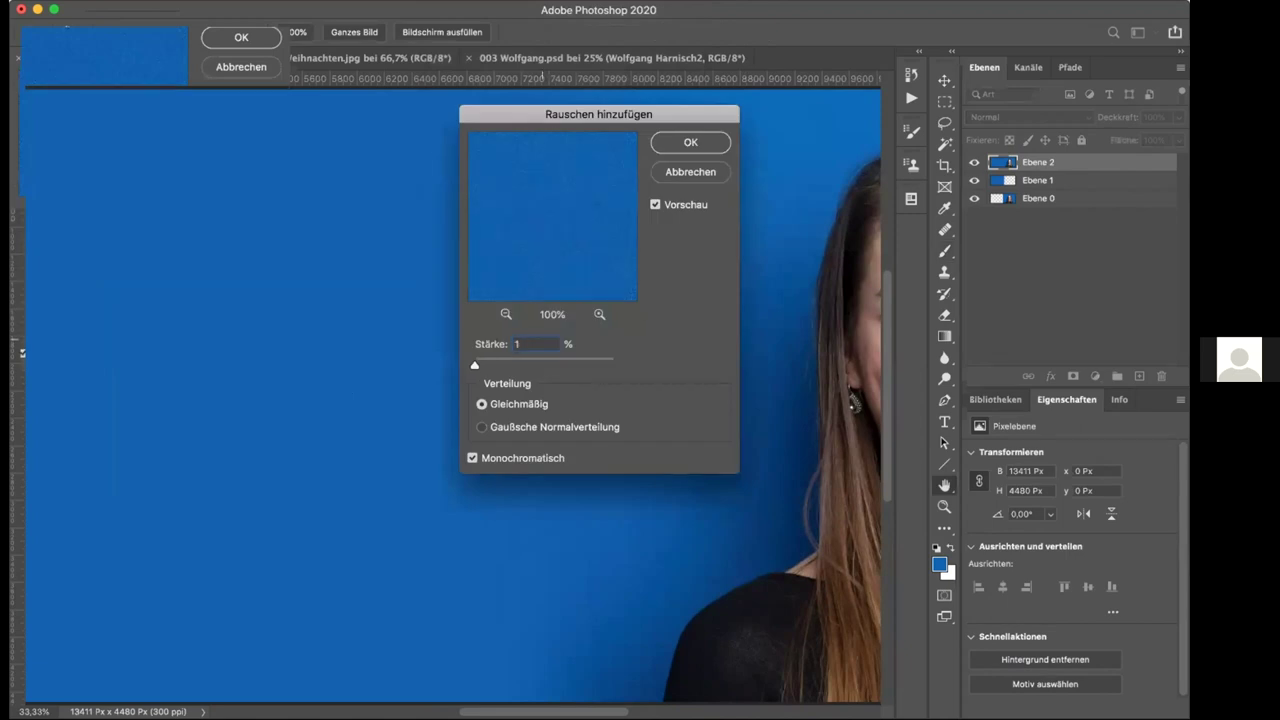
{"action": "type", "text": "0"}
{"action": "left_click", "coordinate": [690, 142]}
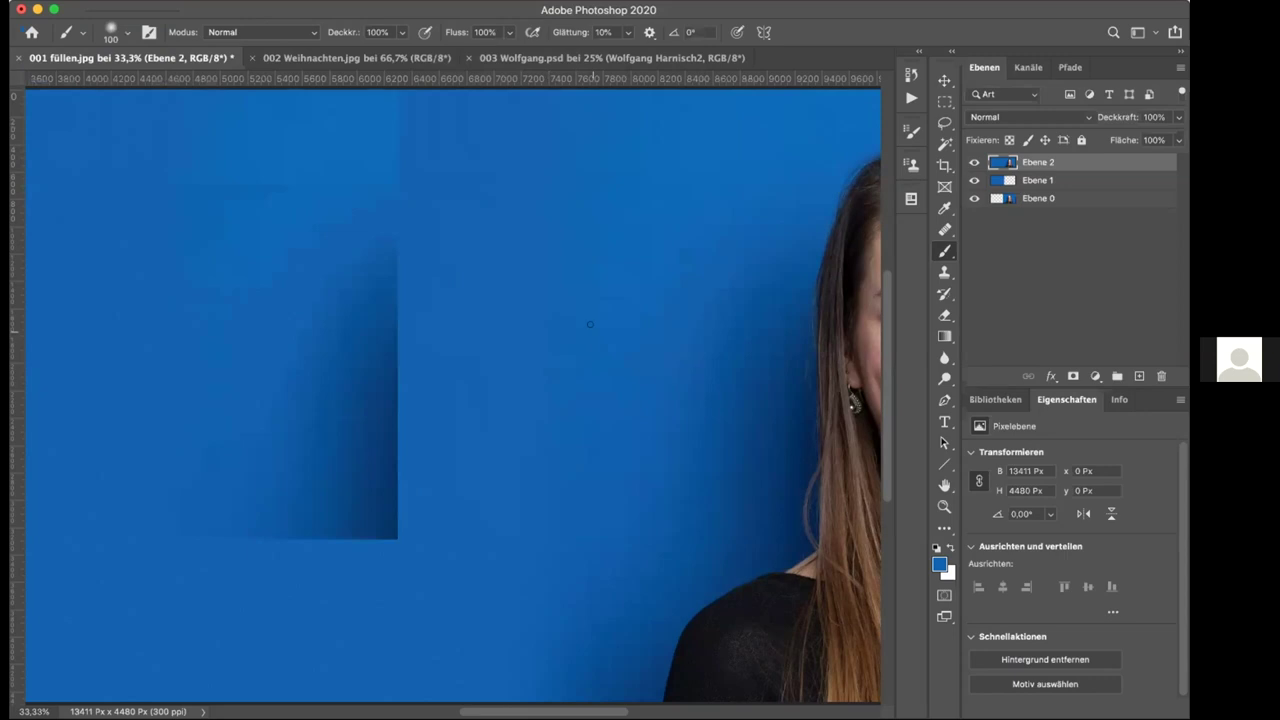
- Add a mask to the noise layer and paint the woman's figure out in black with a soft 1100 px brush
{"action": "key", "text": "super+minus"}
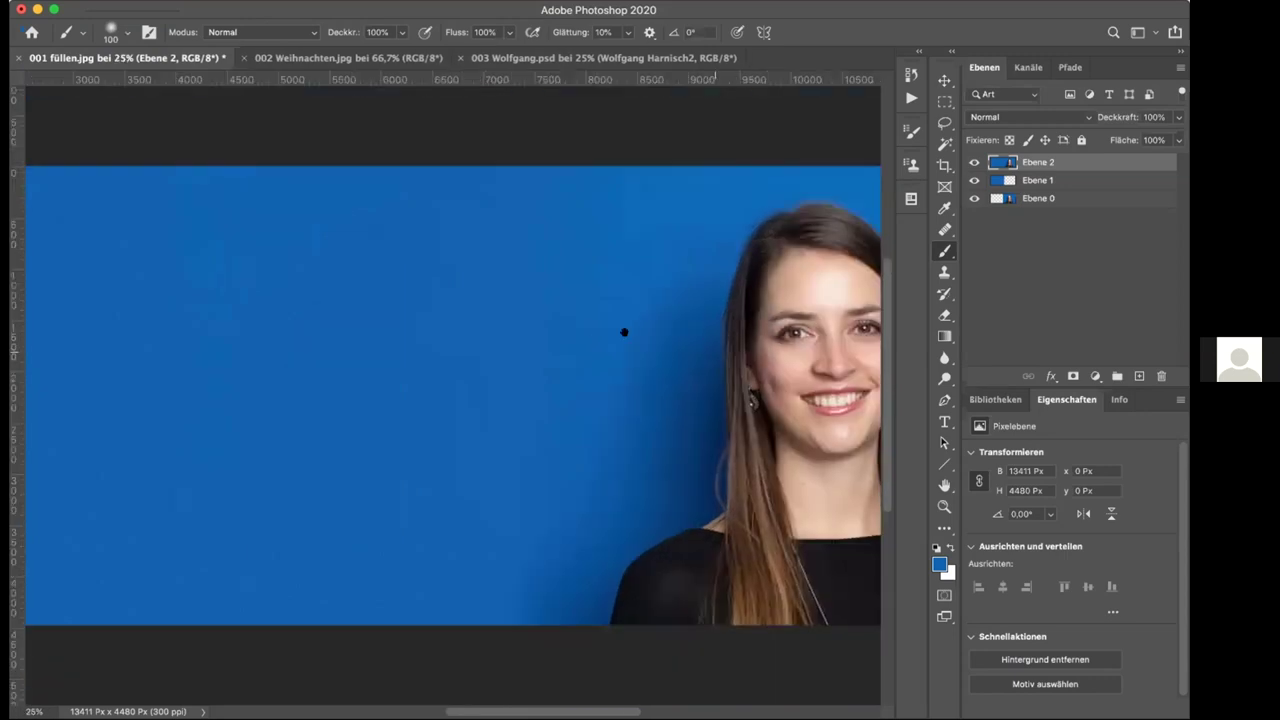
{"action": "left_click_drag", "start_coordinate": [623, 331], "coordinate": [436, 308]}
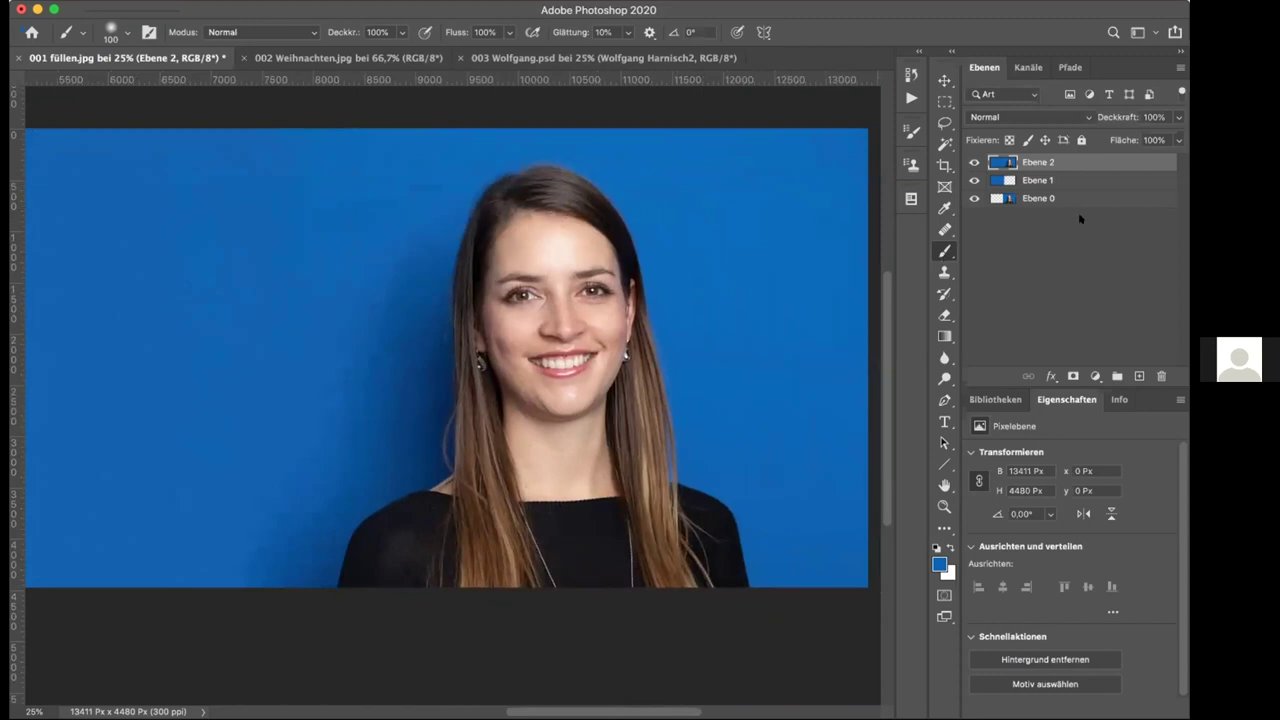
{"action": "left_click", "coordinate": [1070, 376]}
{"action": "left_click", "coordinate": [943, 541]}
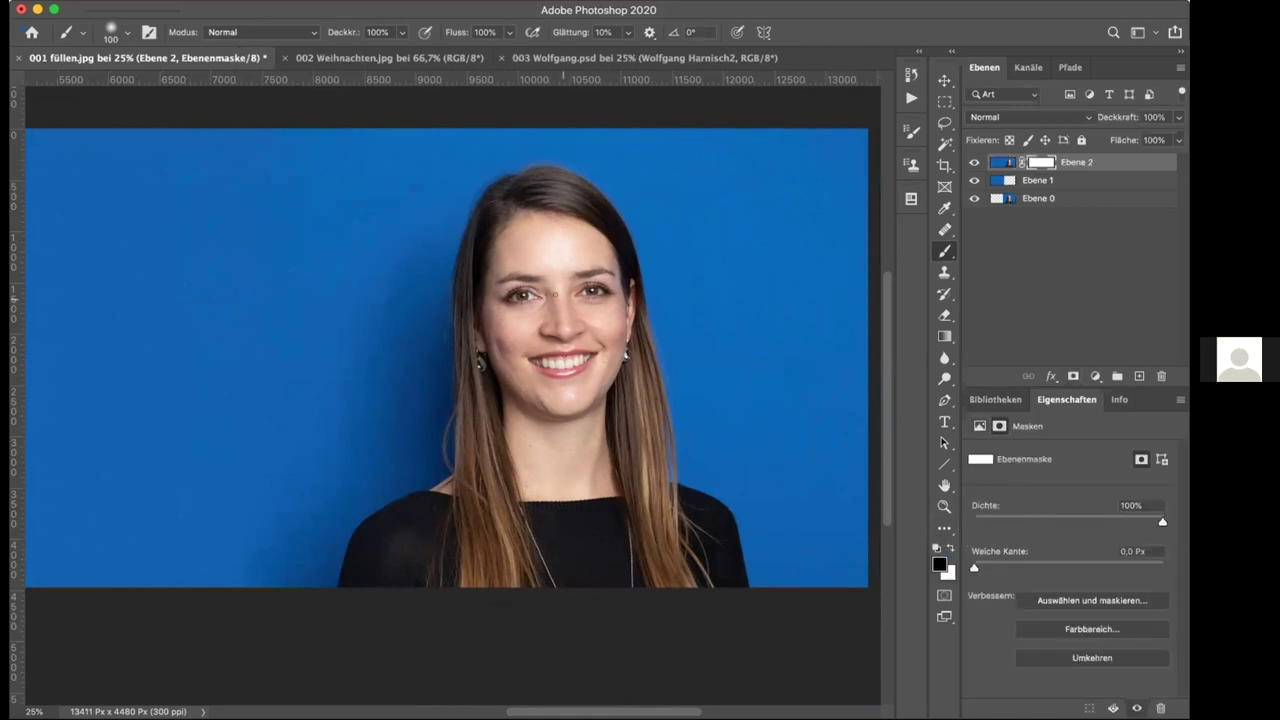
{"action": "key", "text": "bracketright"}
{"action": "key", "text": "bracketright"}
{"action": "key", "text": "bracketright"}
{"action": "key", "text": "bracketright"}
{"action": "key", "text": "bracketright"}
{"action": "key", "text": "bracketright"}
{"action": "key", "text": "bracketright"}
{"action": "key", "text": "bracketright"}
{"action": "key", "text": "bracketright"}
{"action": "key", "text": "bracketright"}
{"action": "key", "text": "bracketright"}
{"action": "key", "text": "bracketright"}
{"action": "key", "text": "bracketright"}
{"action": "left_click_drag", "start_coordinate": [580, 200], "coordinate": [600, 560]}
- Stamp all visible layers into another new layer above the masked noise layer
{"action": "key", "text": "super+minus"}
{"action": "key", "text": "super+minus"}
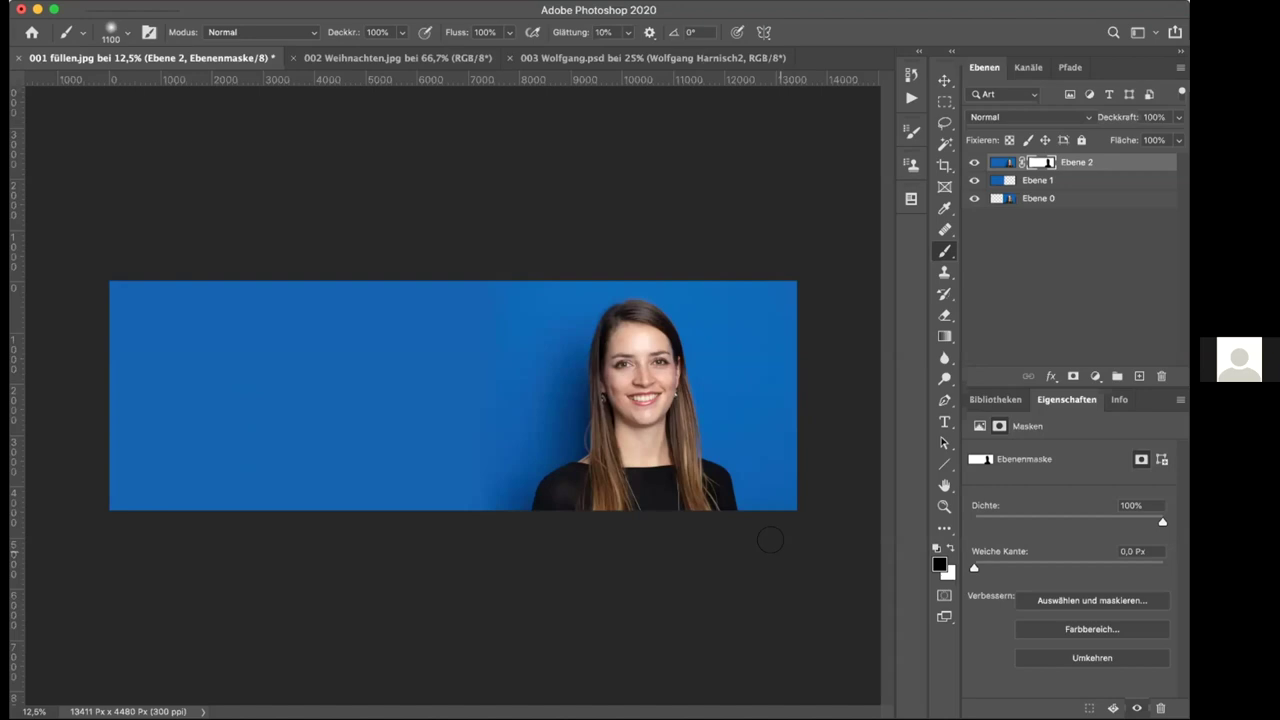
{"action": "left_click", "coordinate": [1004, 163]}
{"action": "key", "text": "super+alt+shift+e"}
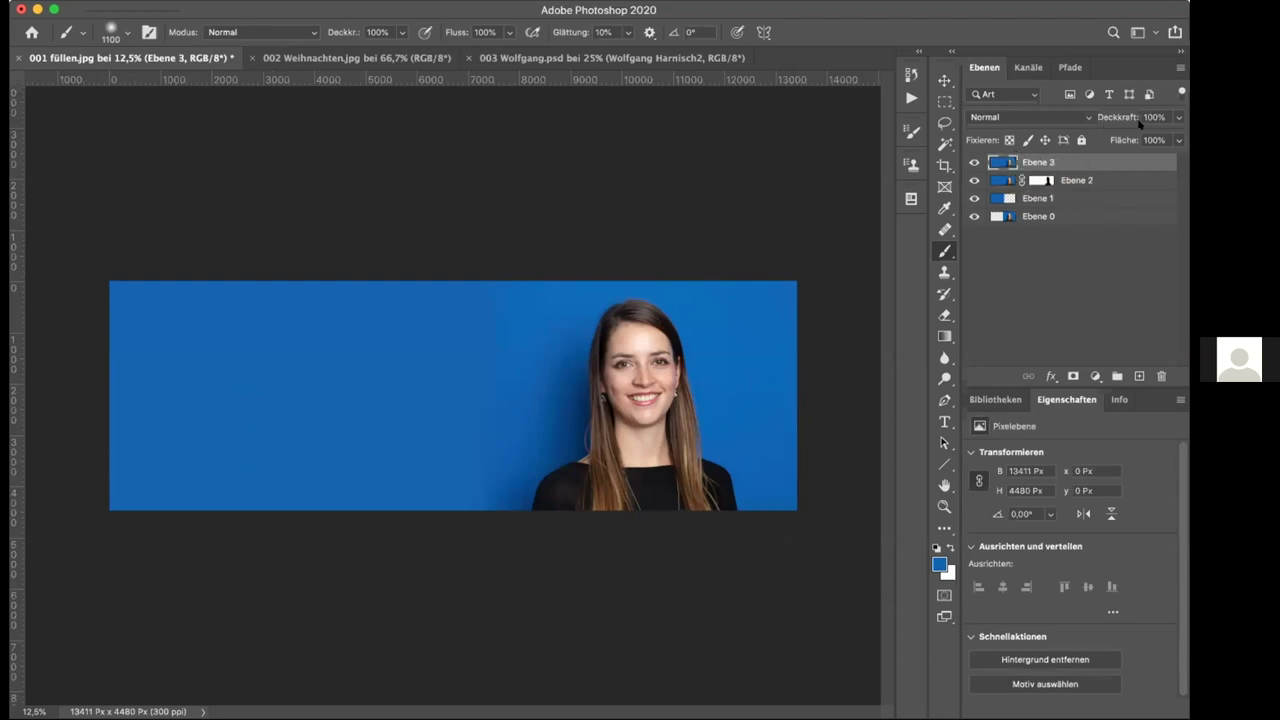
- Crop to the A4 preset (210 × 297 mm, 300 px/inch) across the banner's full width, adding all empty space below it
{"action": "key", "text": "super+minus"}
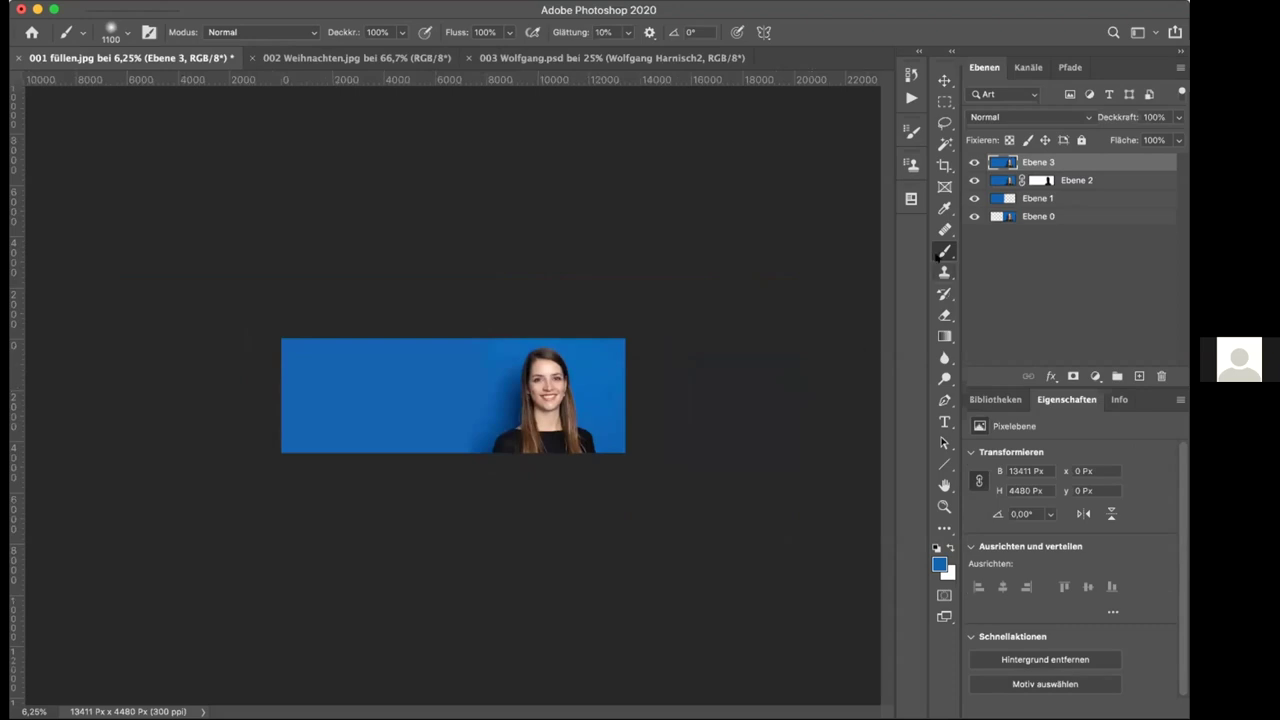
{"action": "left_click", "coordinate": [944, 165]}
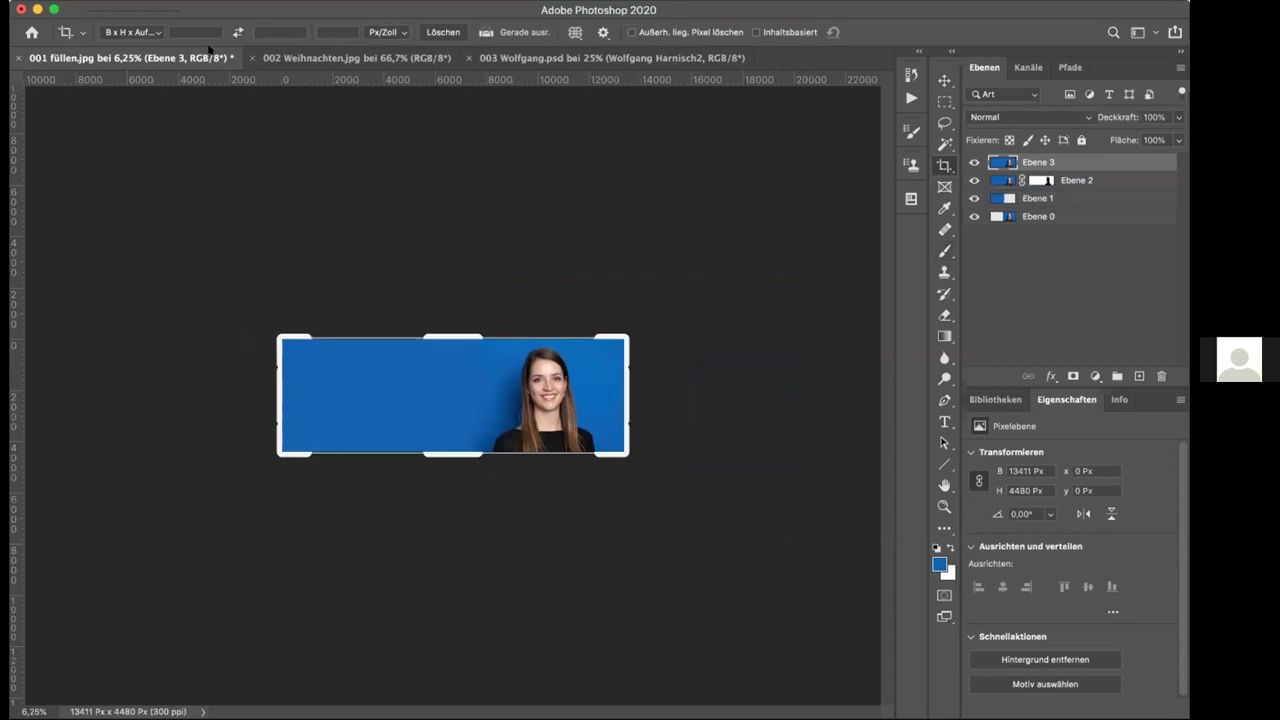
{"action": "left_click", "coordinate": [156, 33]}
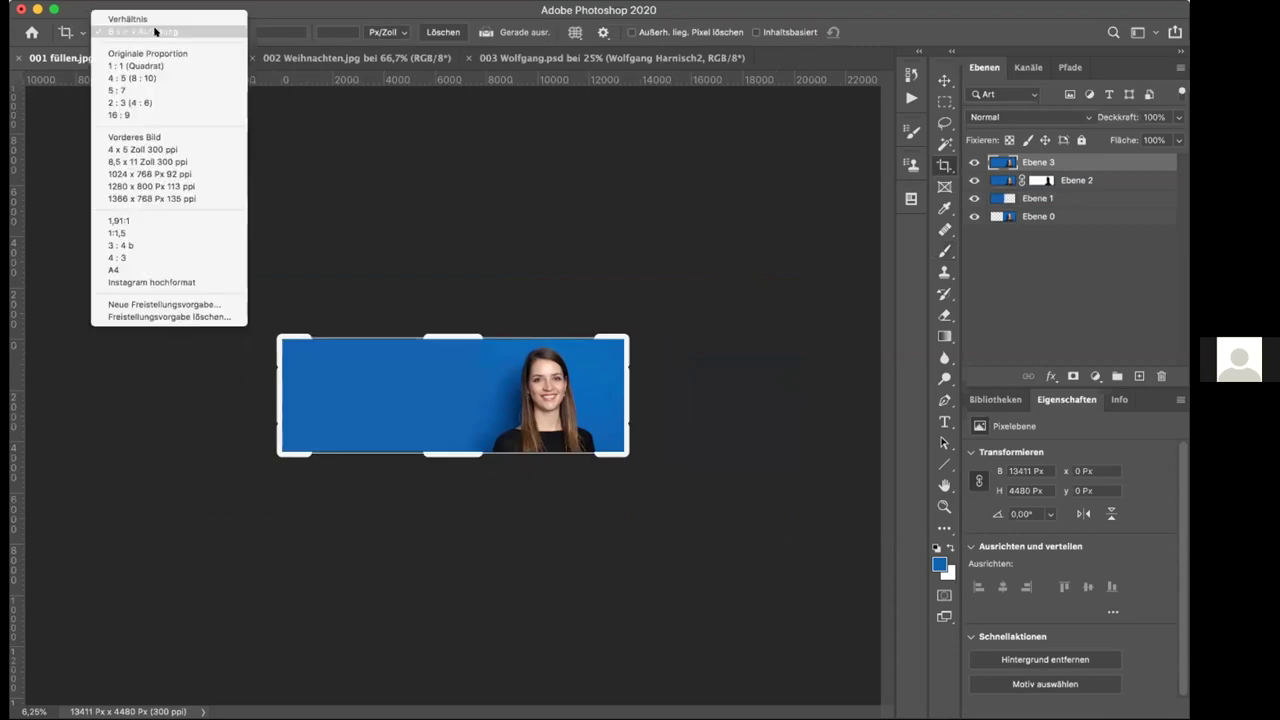
{"action": "left_click", "coordinate": [155, 268]}
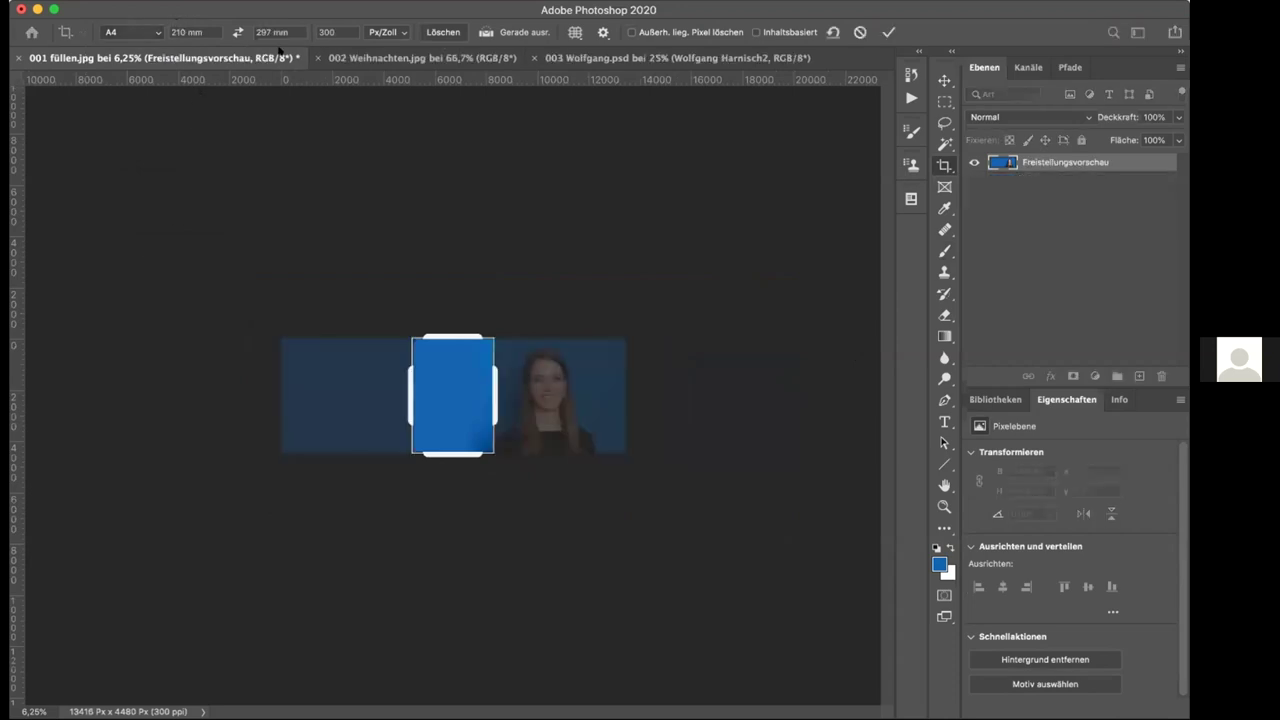
{"action": "left_click_drag", "start_coordinate": [497, 455], "coordinate": [565, 525]}
{"action": "left_click_drag", "start_coordinate": [345, 543], "coordinate": [256, 622]}
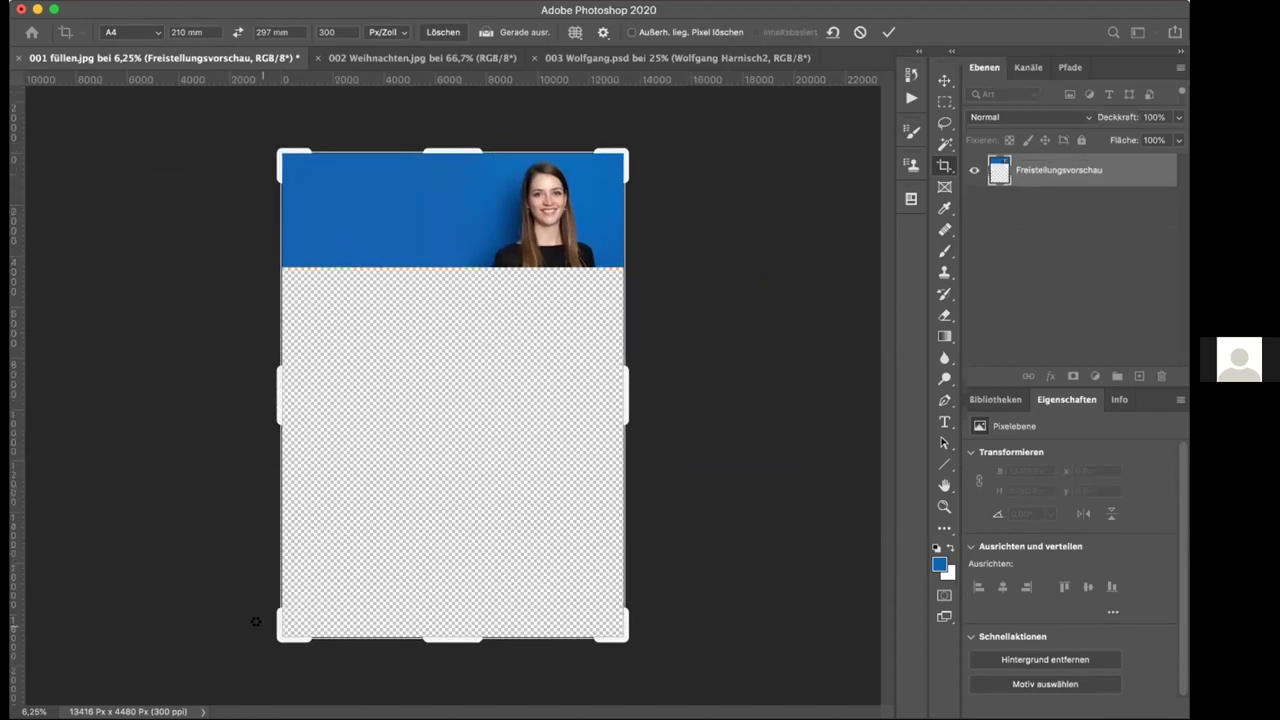
{"action": "key", "text": "Return"}
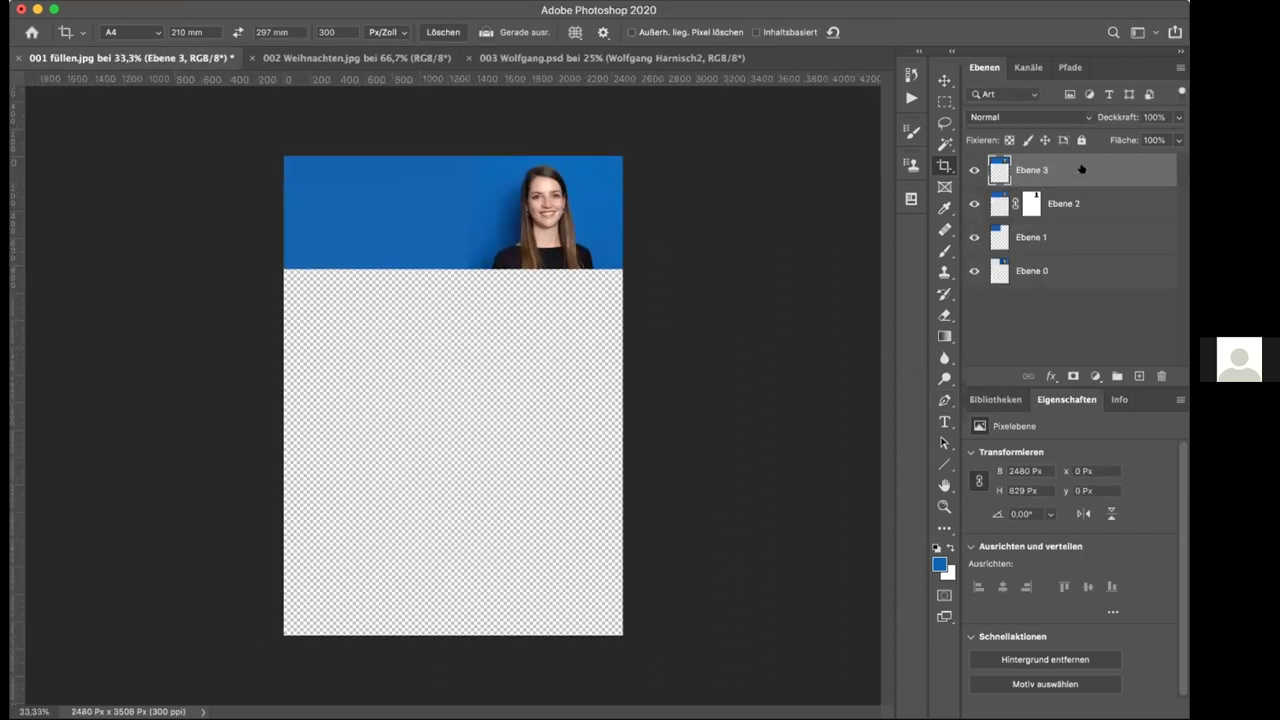
- Duplicate the finished banner layer and place the copy directly below the original at y 829 px
{"action": "left_click", "coordinate": [944, 80]}
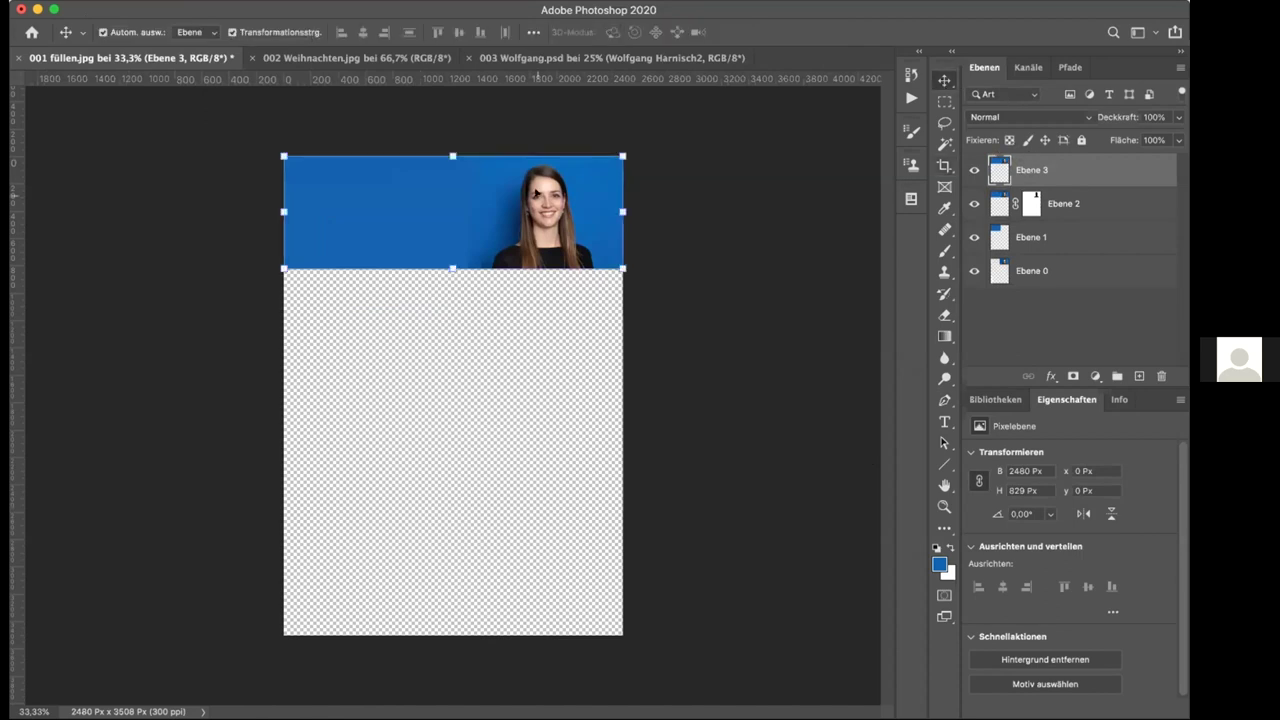
{"action": "key", "text": "super+j"}
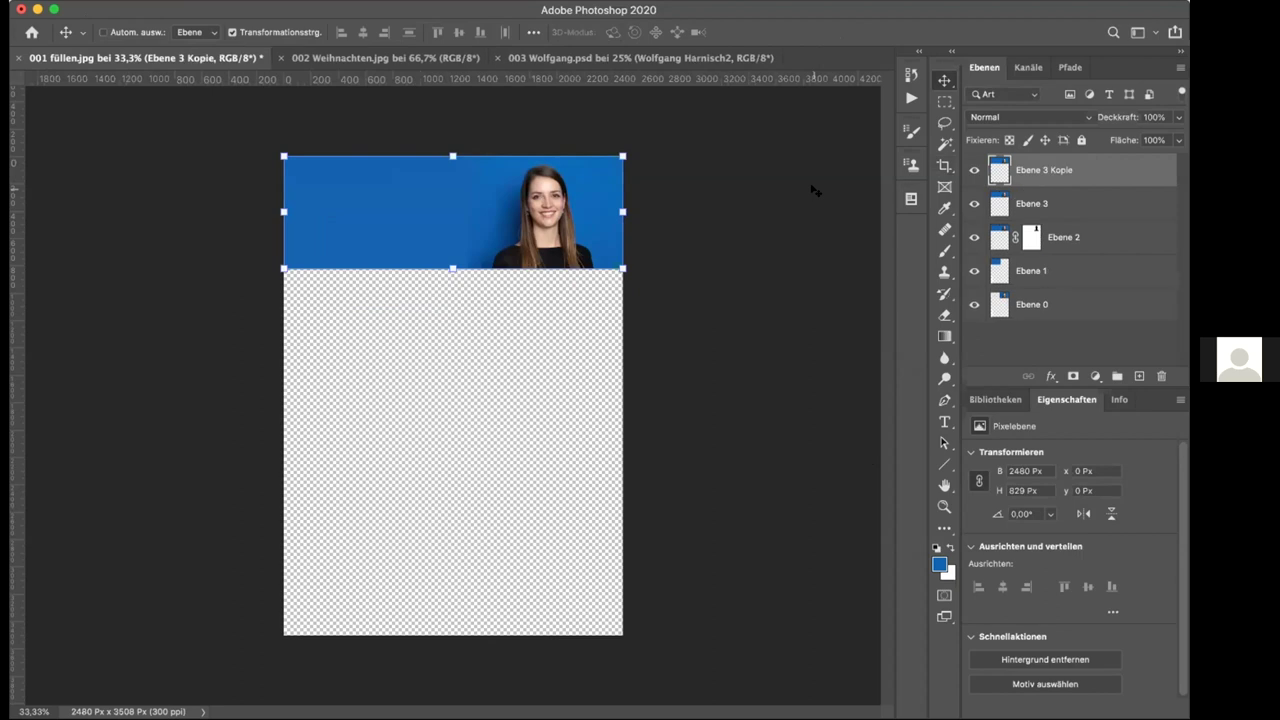
{"action": "left_click_drag", "start_coordinate": [420, 212], "coordinate": [419, 321]}
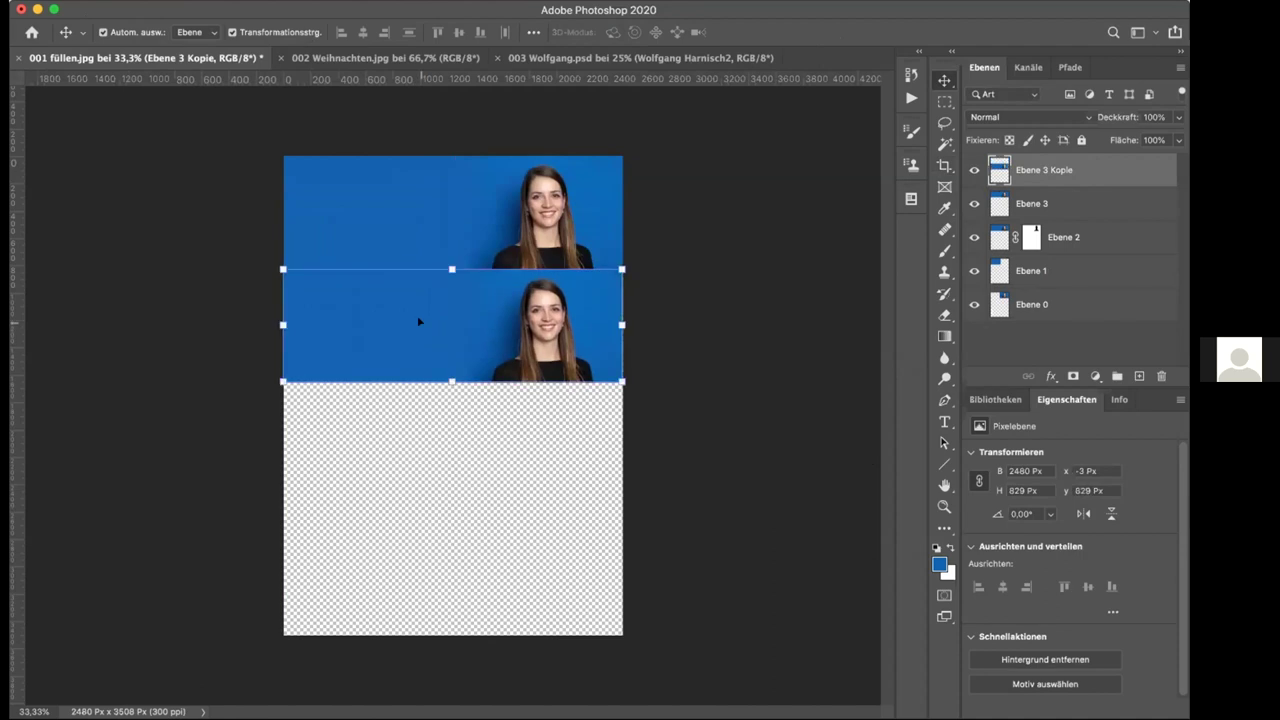
- Nudge the banner copy one pixel right and one pixel down, to x -2 px and y 830 px
{"action": "scroll", "coordinate": [420, 322], "scroll_direction": "up", "scroll_amount": 2}
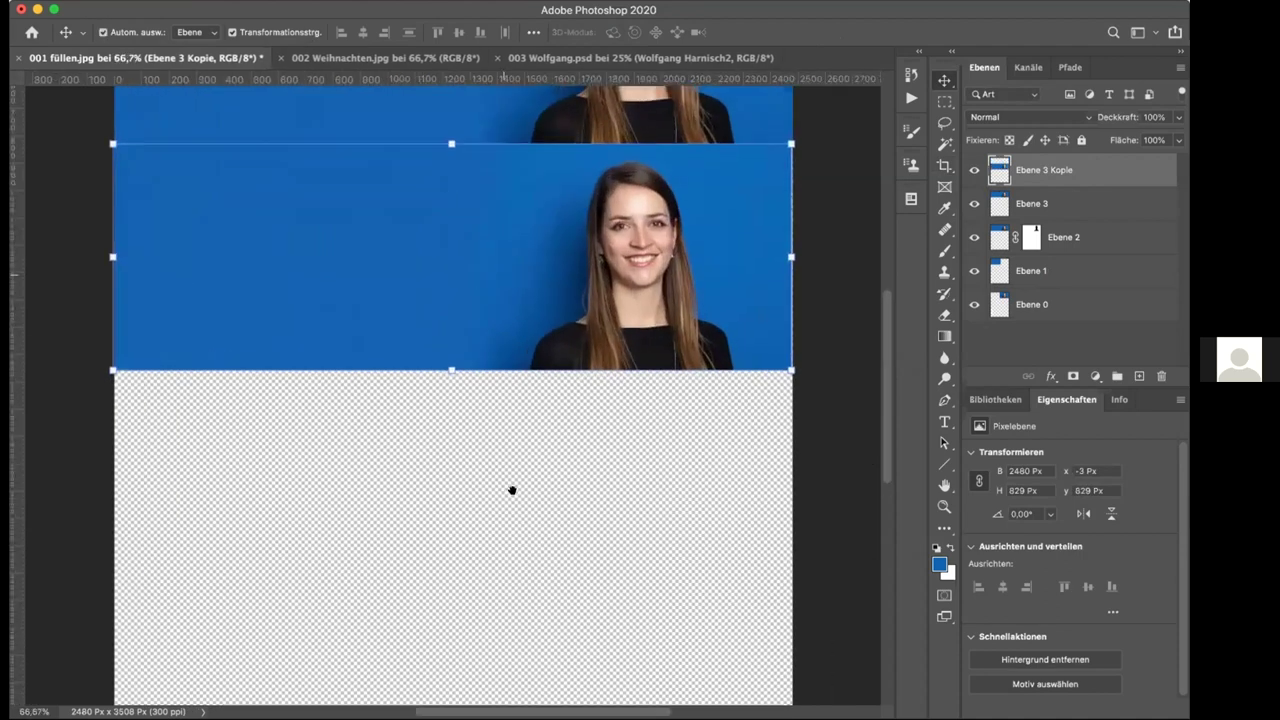
{"action": "scroll", "coordinate": [511, 490], "scroll_direction": "up", "scroll_amount": 5}
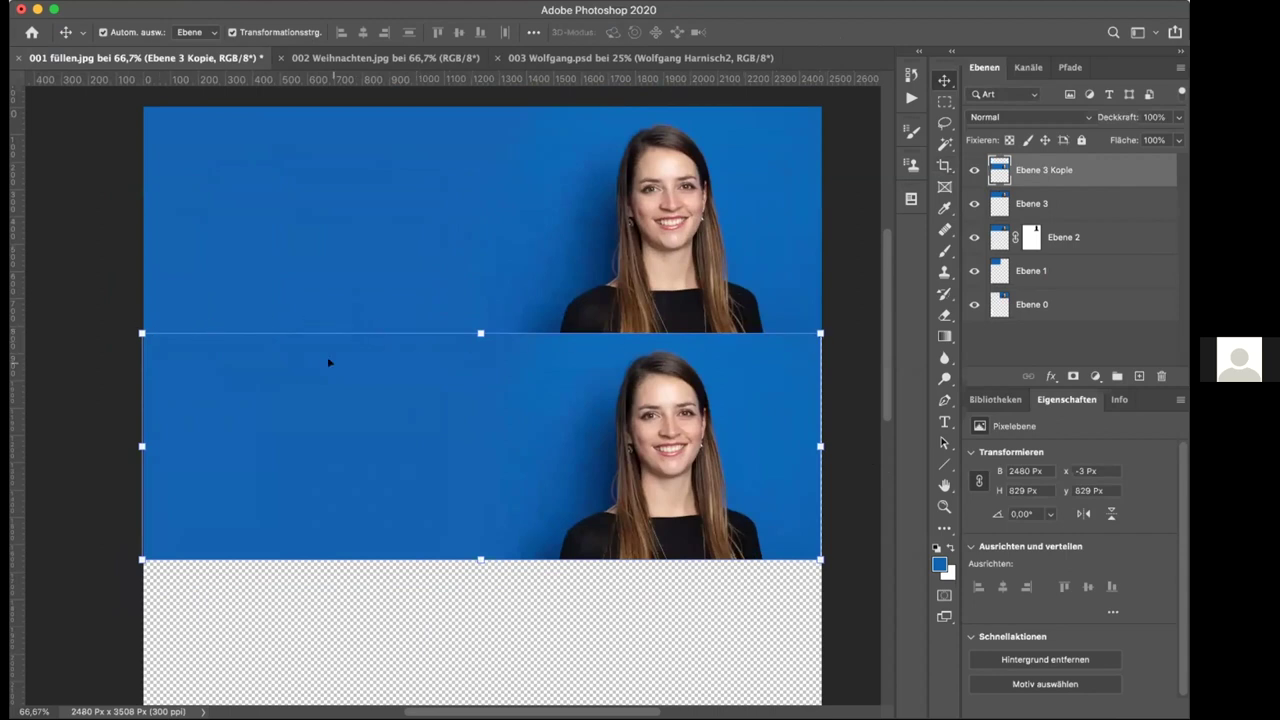
{"action": "key", "text": "super+plus"}
{"action": "key", "text": "super+plus"}
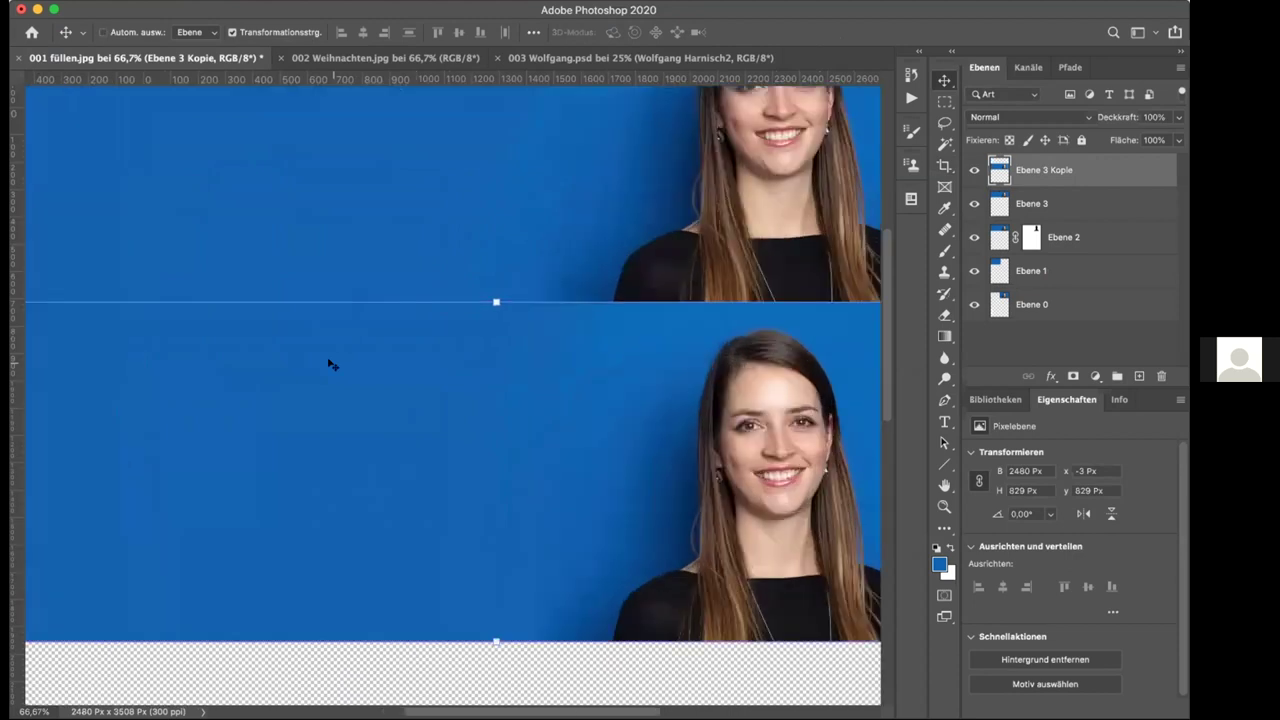
{"action": "scroll", "coordinate": [257, 287], "scroll_direction": "left", "scroll_amount": 10}
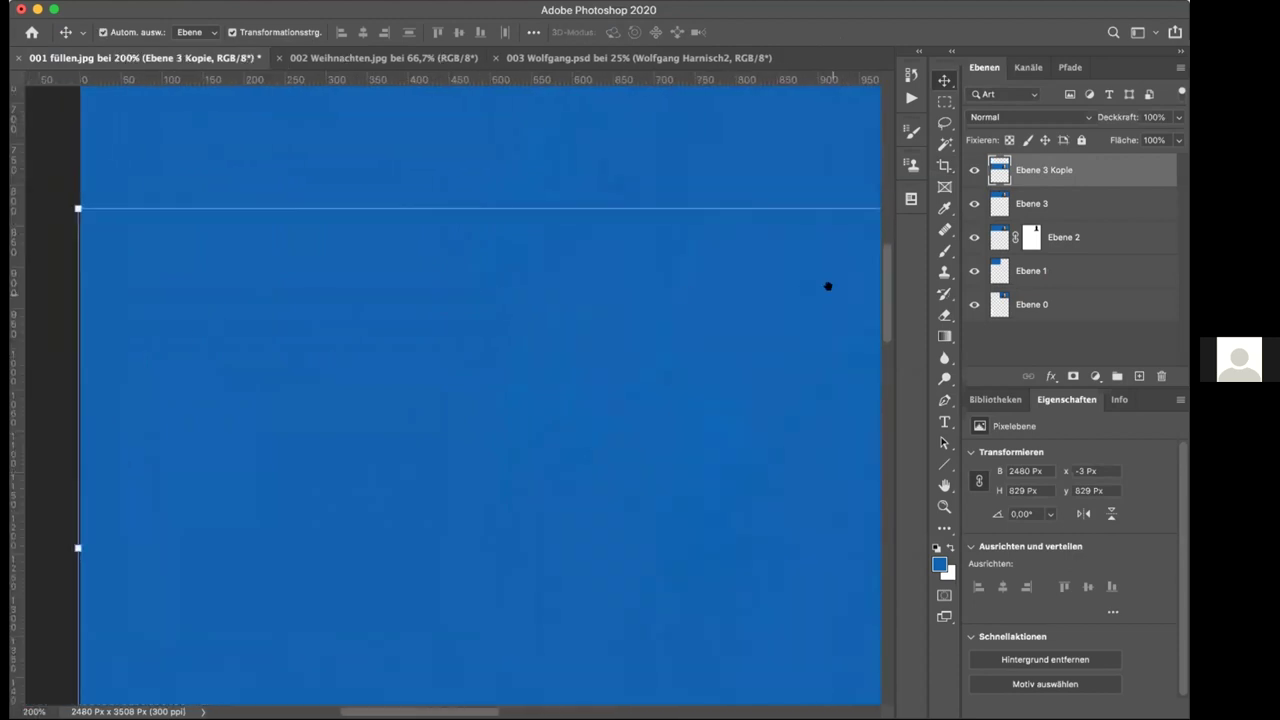
{"action": "scroll", "coordinate": [412, 261], "scroll_direction": "left", "scroll_amount": 3}
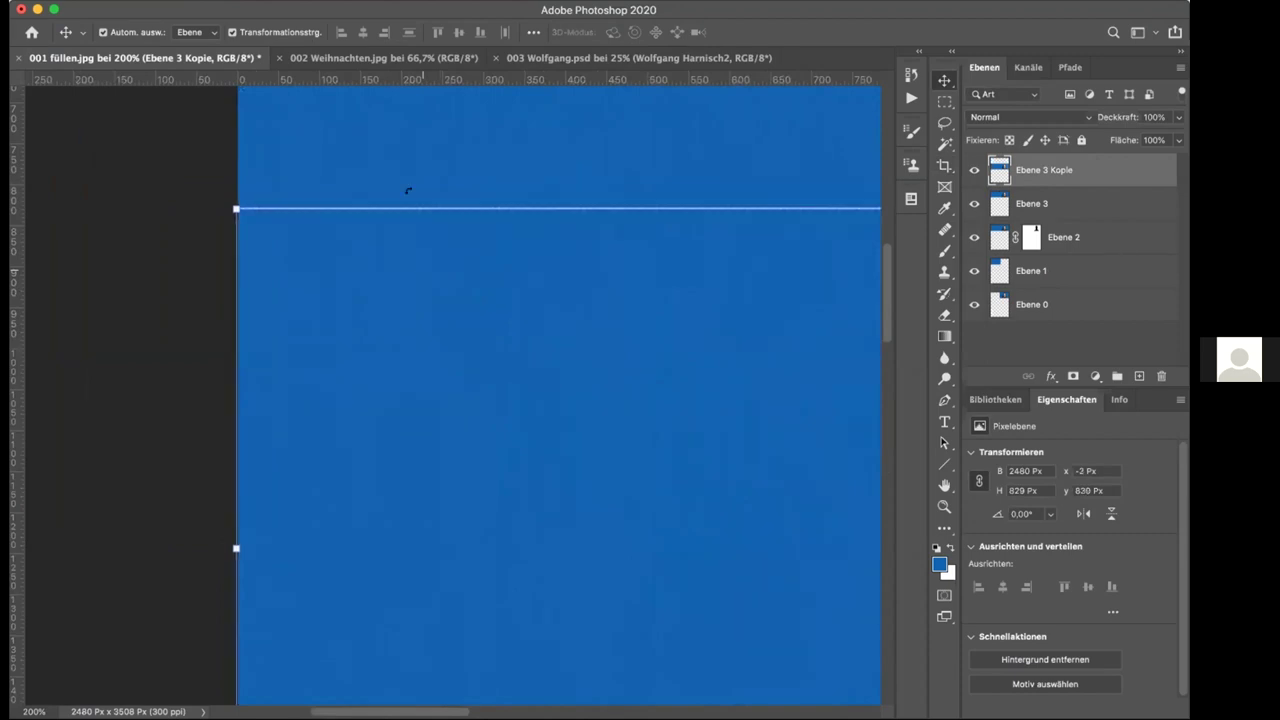
{"action": "key", "text": "Right"}
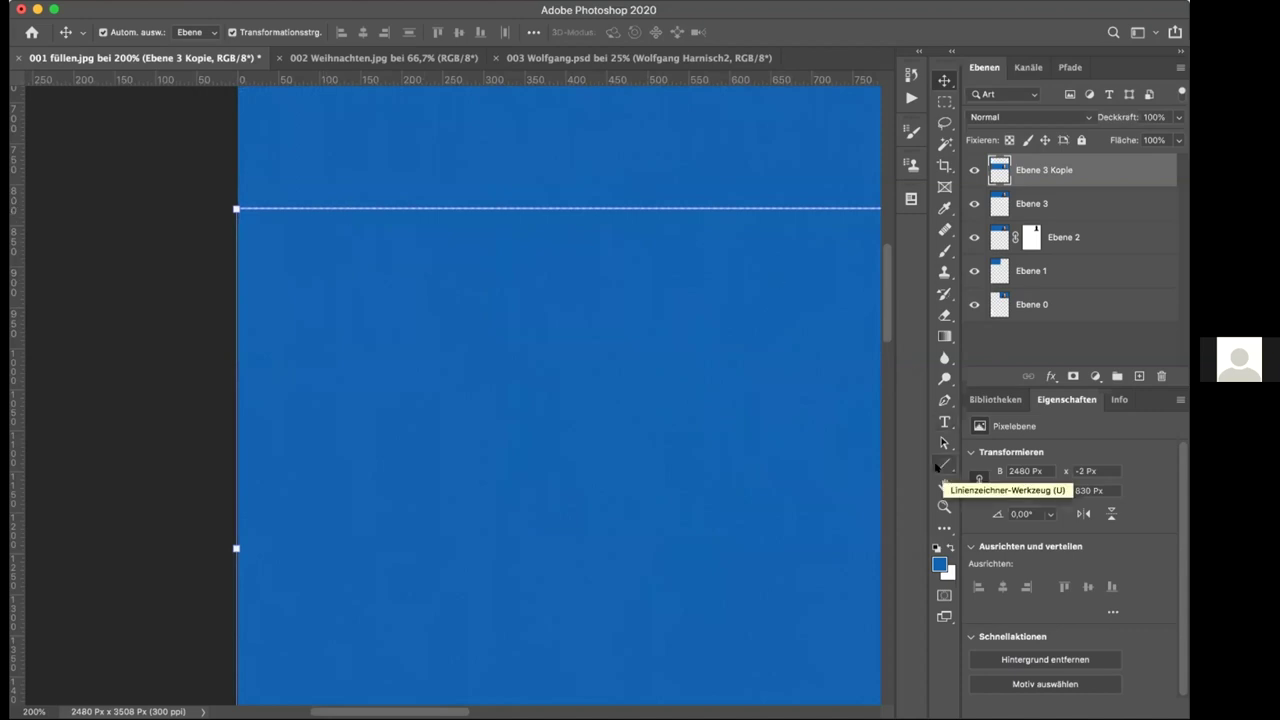
- Draw a black horizontal line 2 px thick and about 76 px long along the seam between the banners, starting at the page's left edge
{"action": "left_click", "coordinate": [941, 464]}
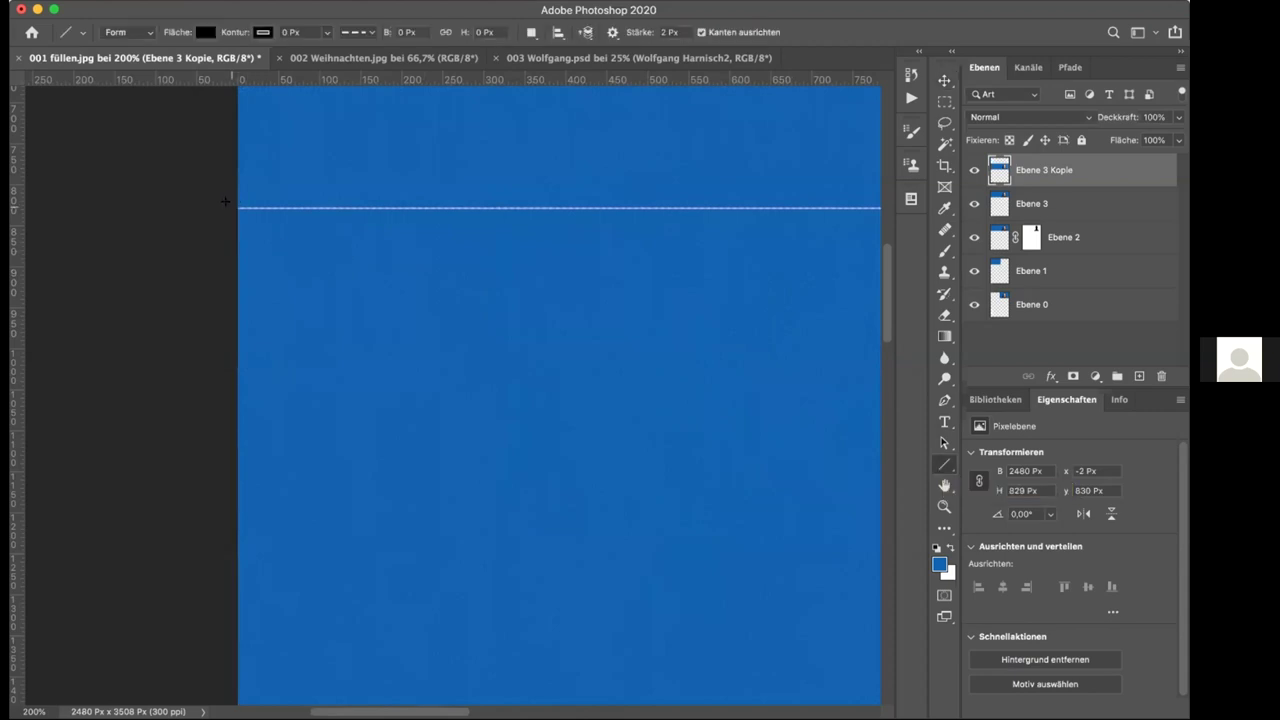
{"action": "left_click_drag", "start_coordinate": [225, 202], "coordinate": [293, 203]}
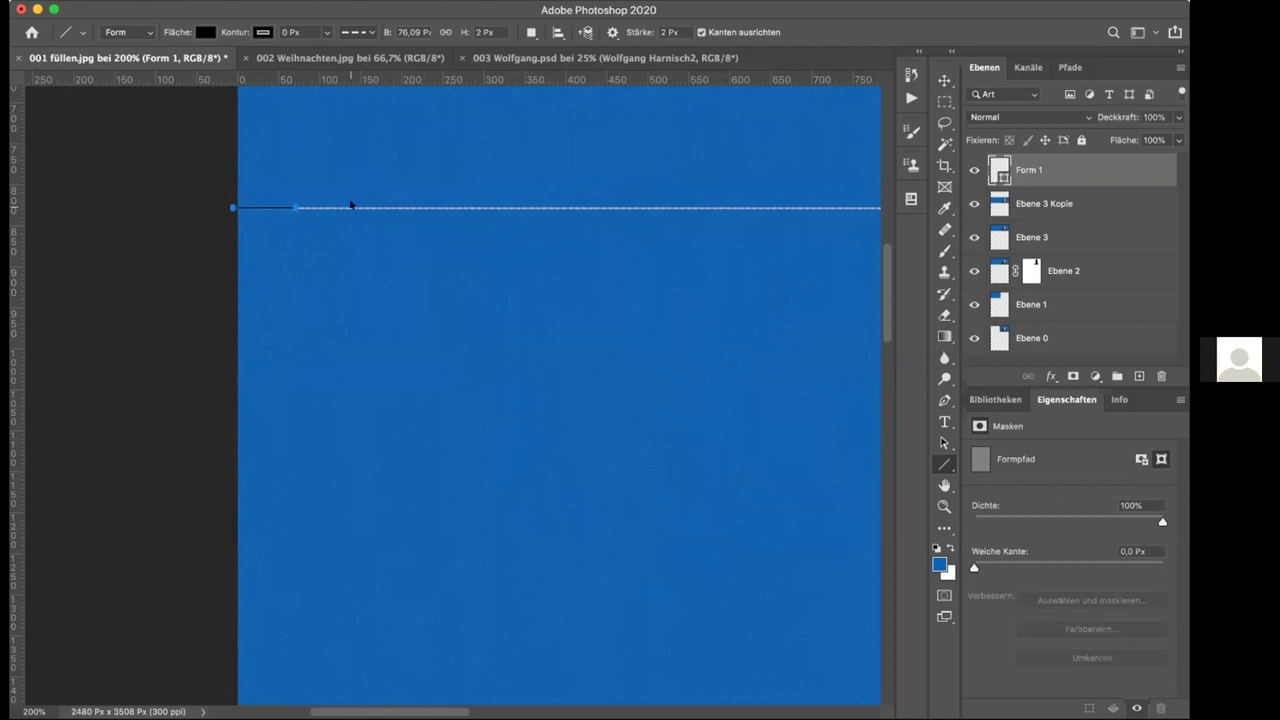
- Add two more banner copies stacked below the second one, with the lowest at x 0 px and y 2490 px
{"action": "key", "text": "super+minus"}
{"action": "key", "text": "super+minus"}
{"action": "key", "text": "super+minus"}
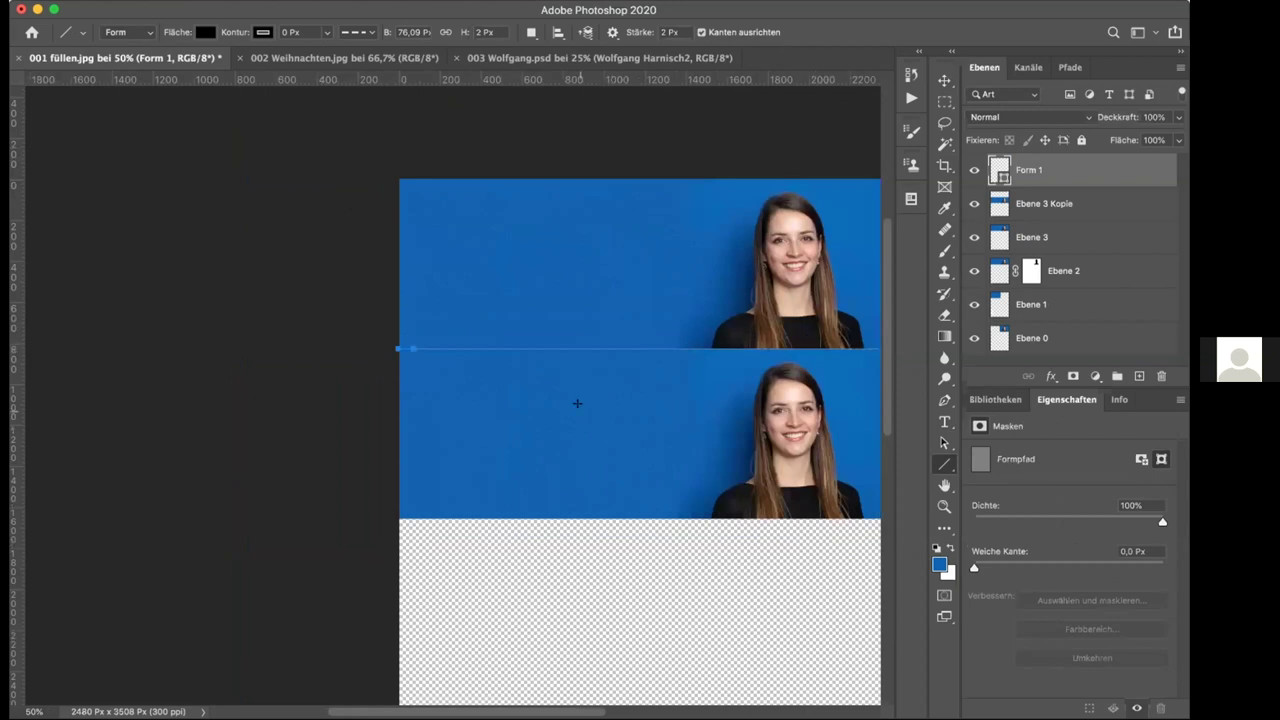
{"action": "key", "text": "super+minus"}
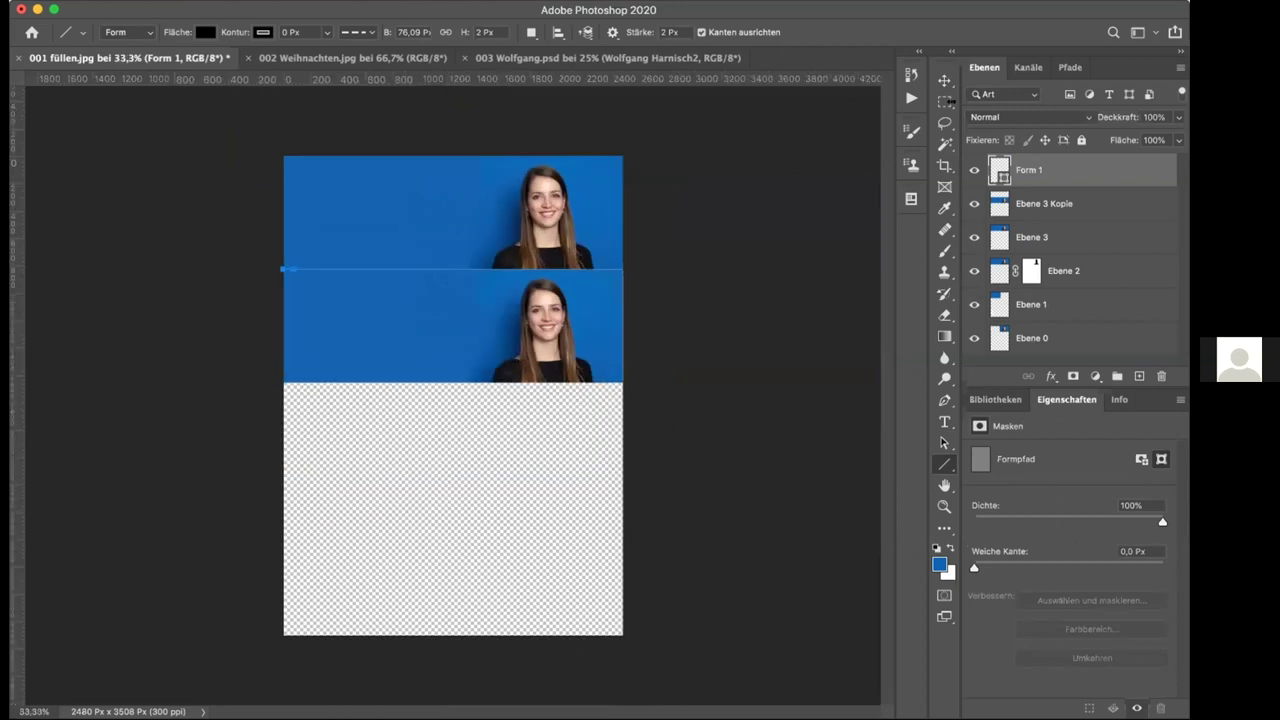
{"action": "left_click", "coordinate": [944, 80]}
{"action": "left_click_drag", "start_coordinate": [434, 321], "coordinate": [434, 552]}
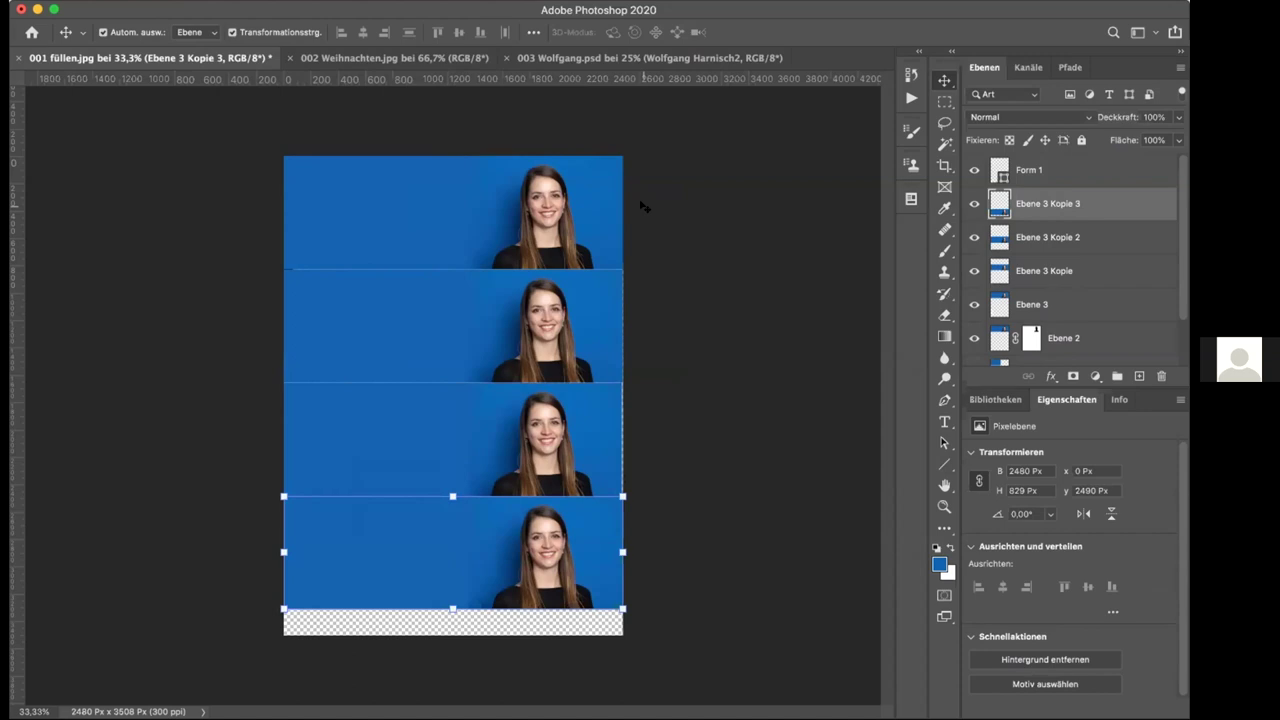
- Switch to the open document 002 Weihnachten.jpg
{"action": "left_click", "coordinate": [383, 58]}
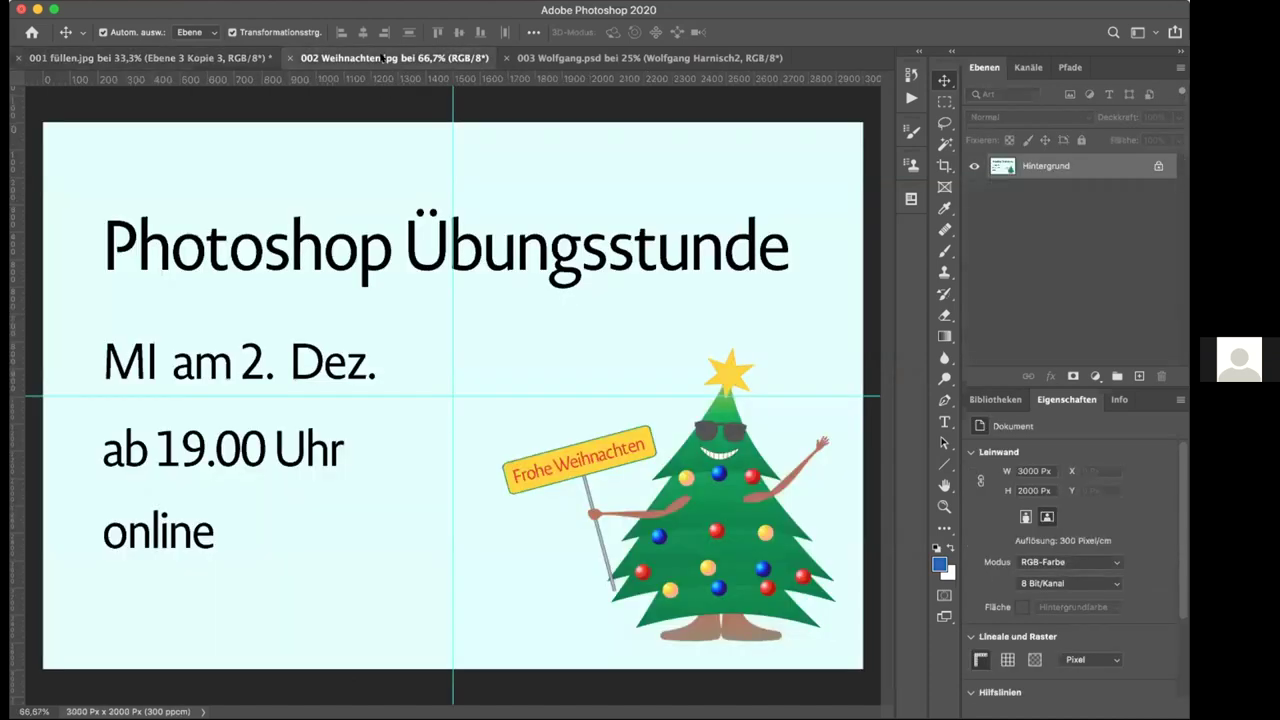